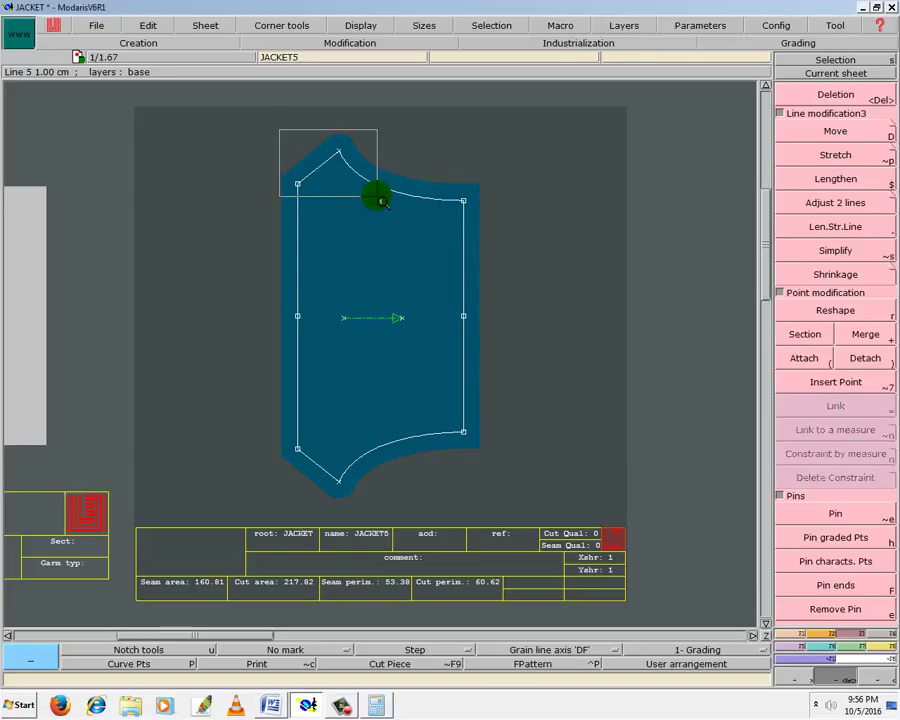
Section the JACKET5 outline at its top tip, accepting conversion to constant measures.
drag(278, 130, 374, 194)
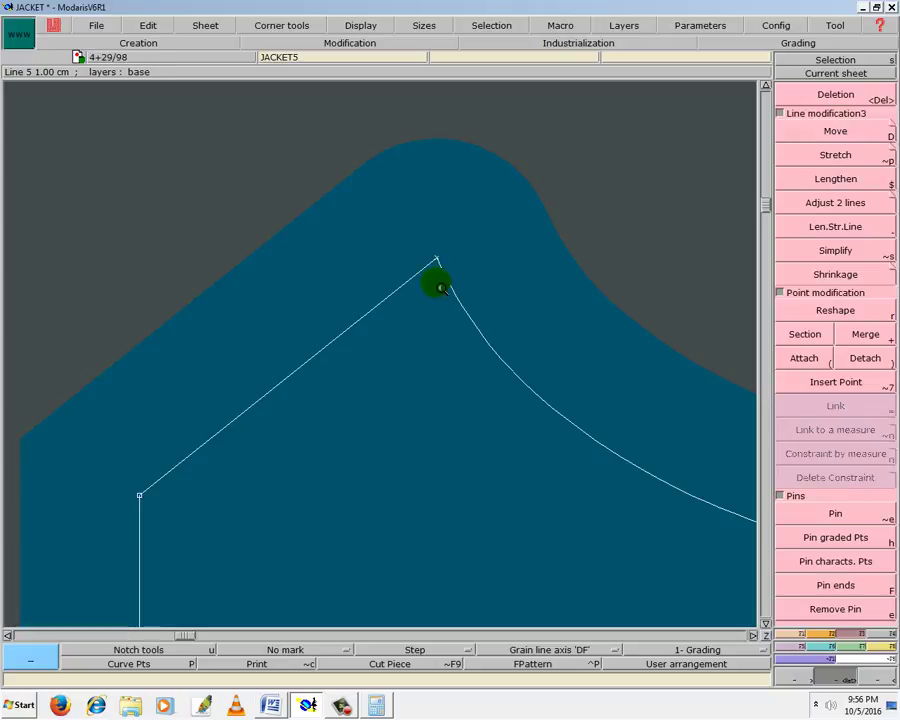
click(799, 345)
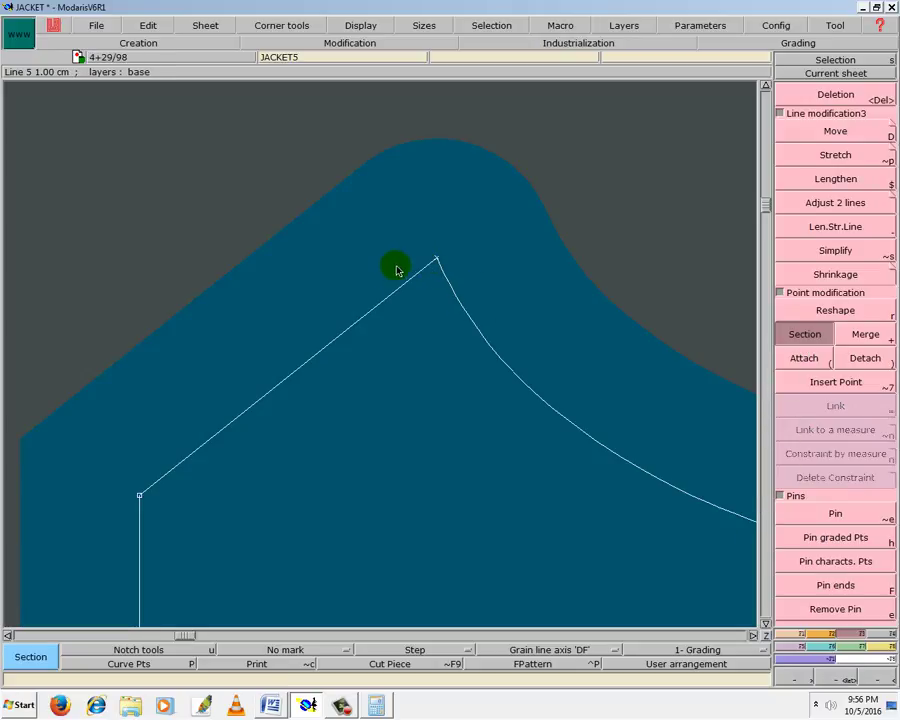
click(437, 261)
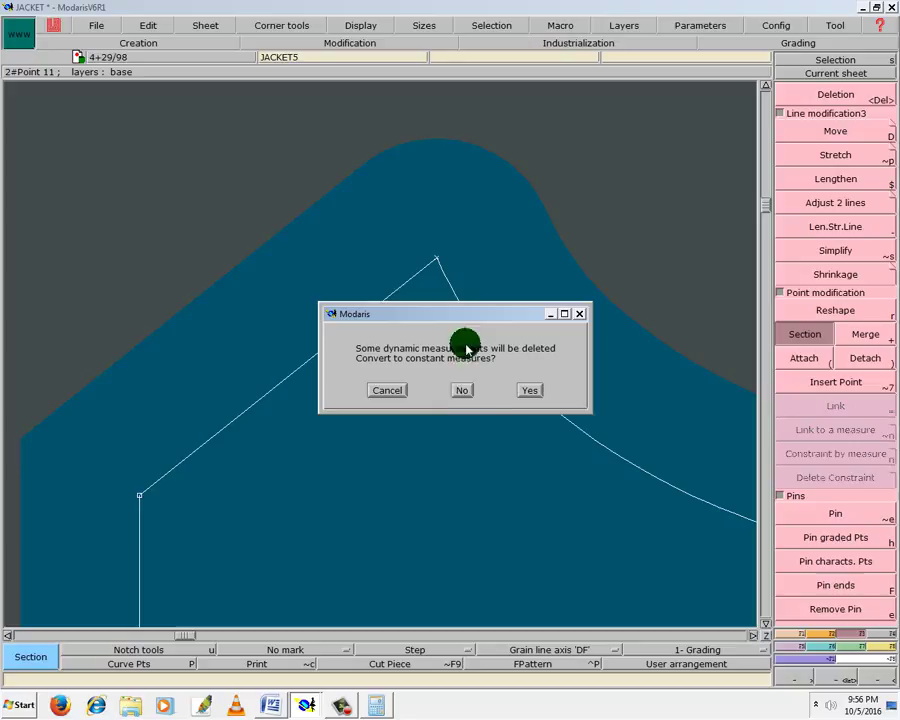
click(532, 389)
Section the bottom tip the same way, then show all pieces arranged on the desk.
key(Home)
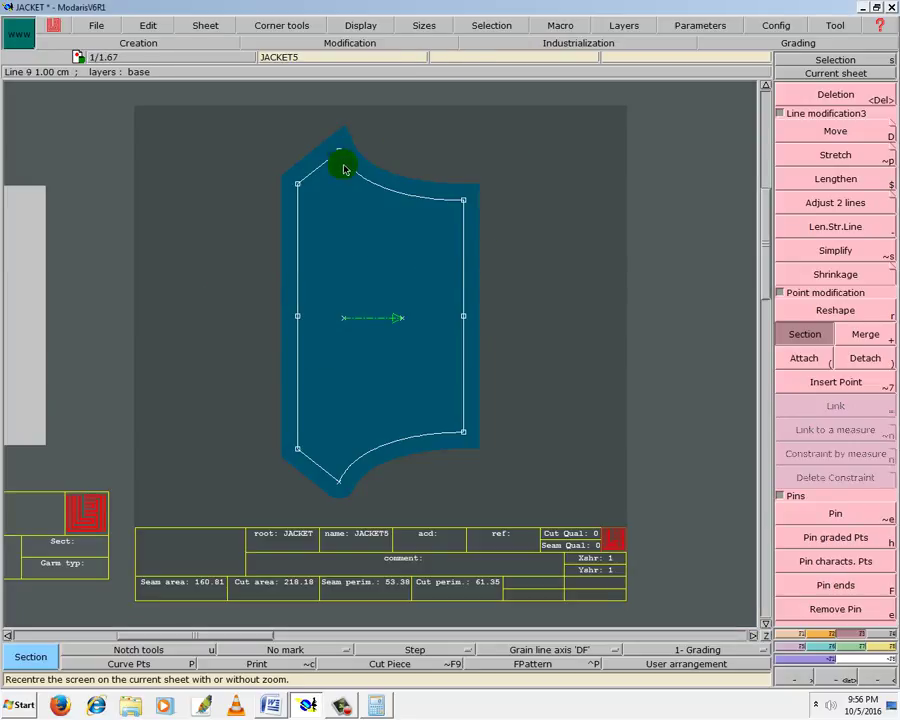
click(338, 484)
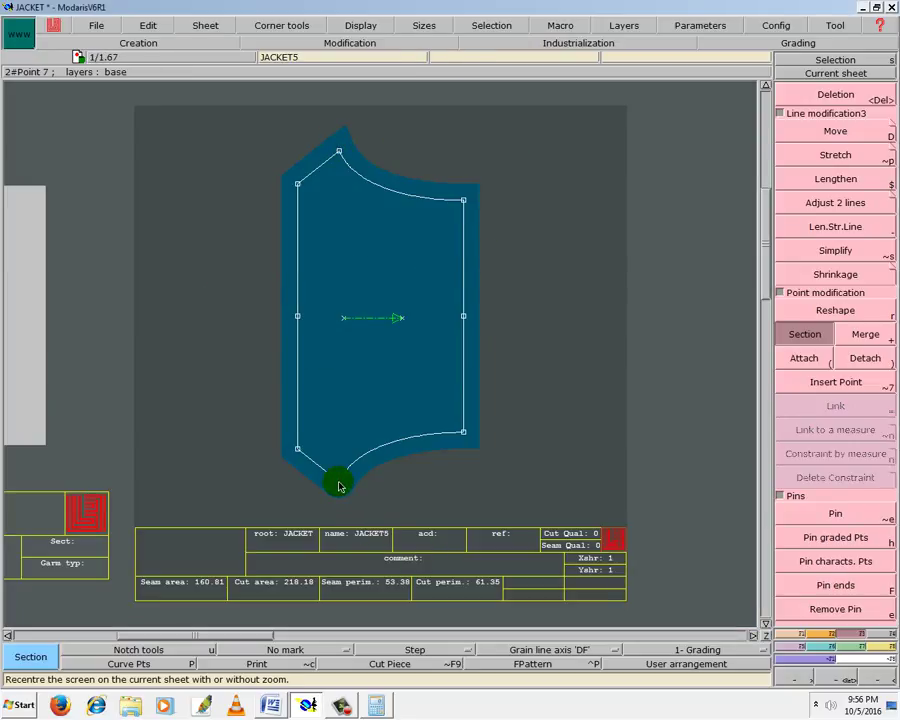
click(526, 392)
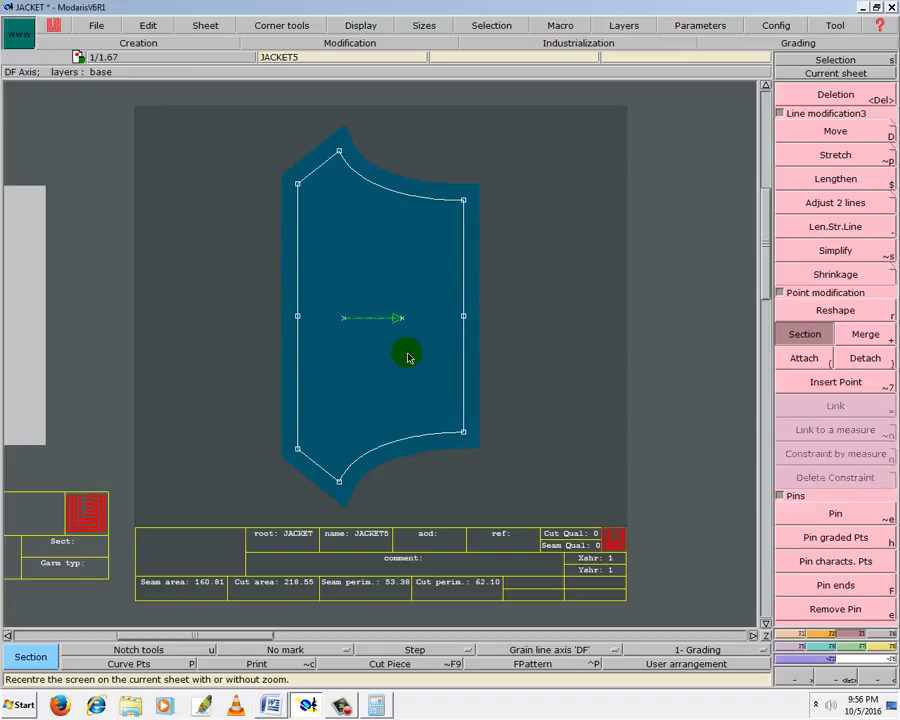
key(End)
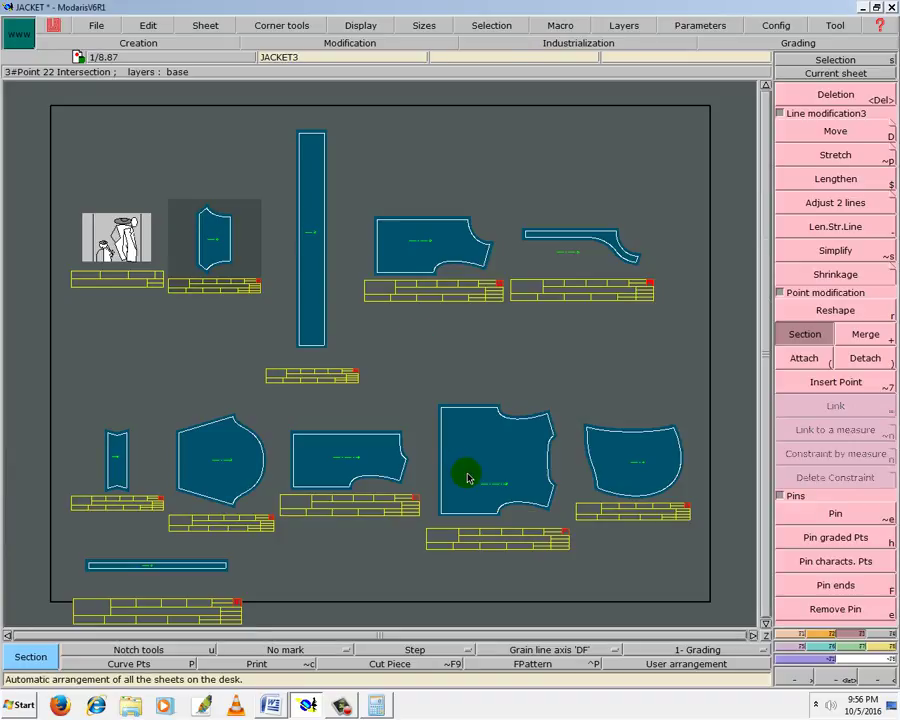
Change the JACKET5 name field in its information block to POCKET.
click(221, 293)
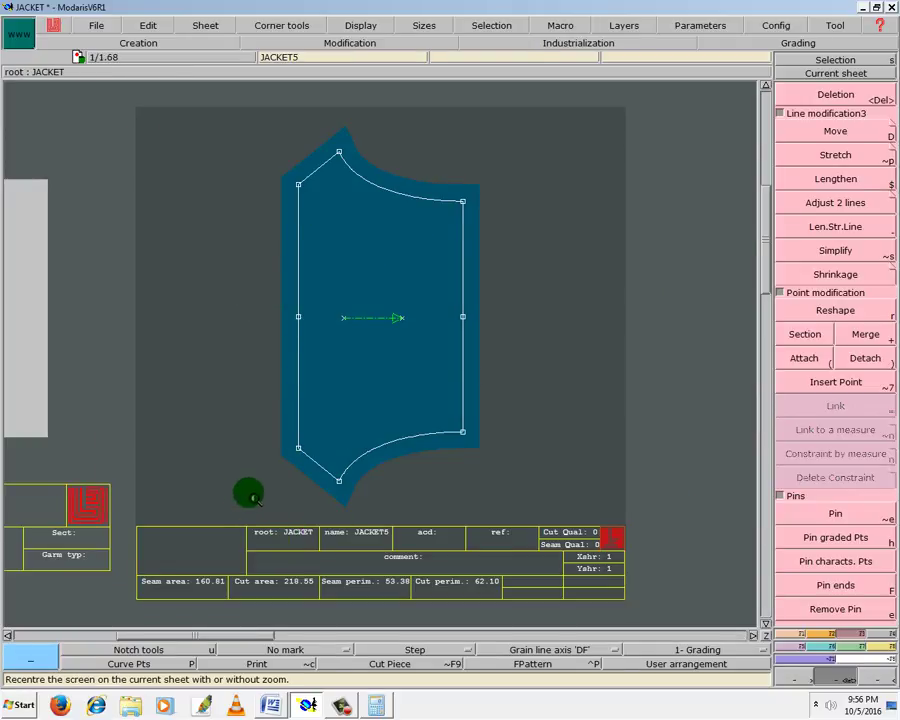
click(317, 546)
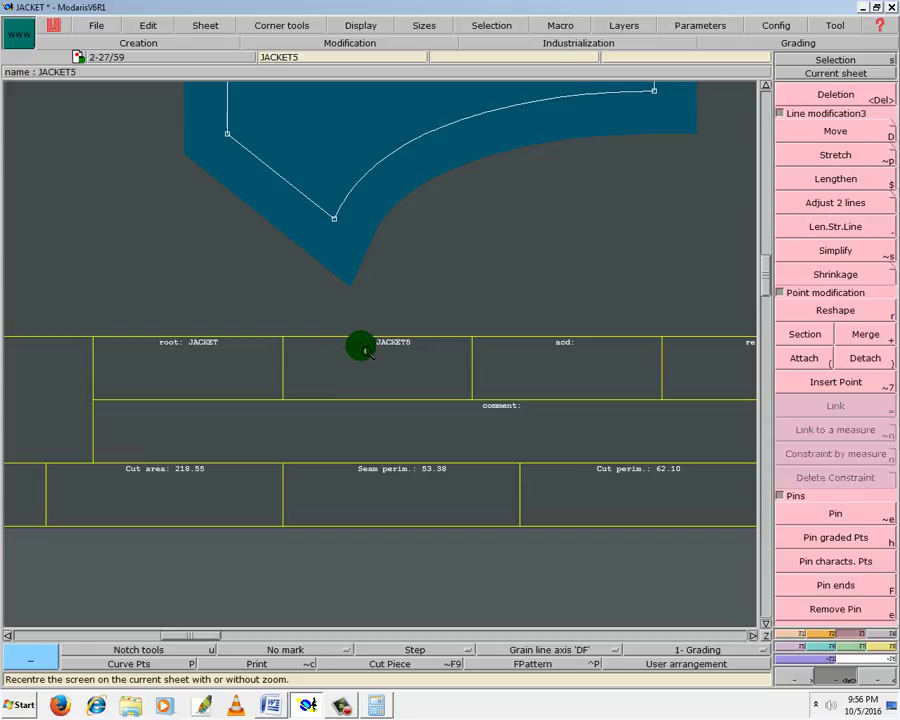
click(147, 24)
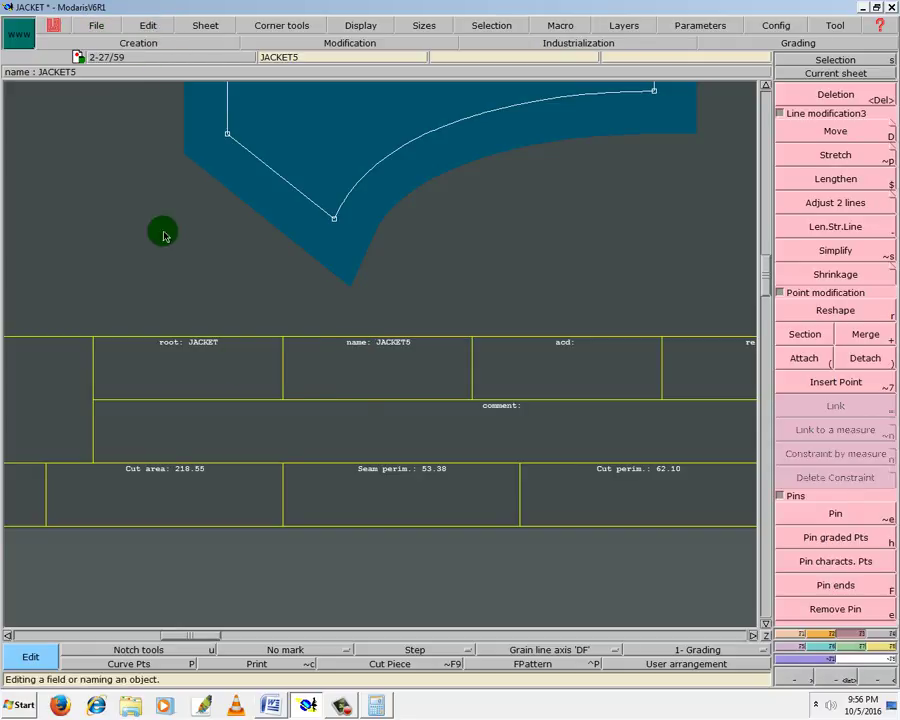
click(392, 342)
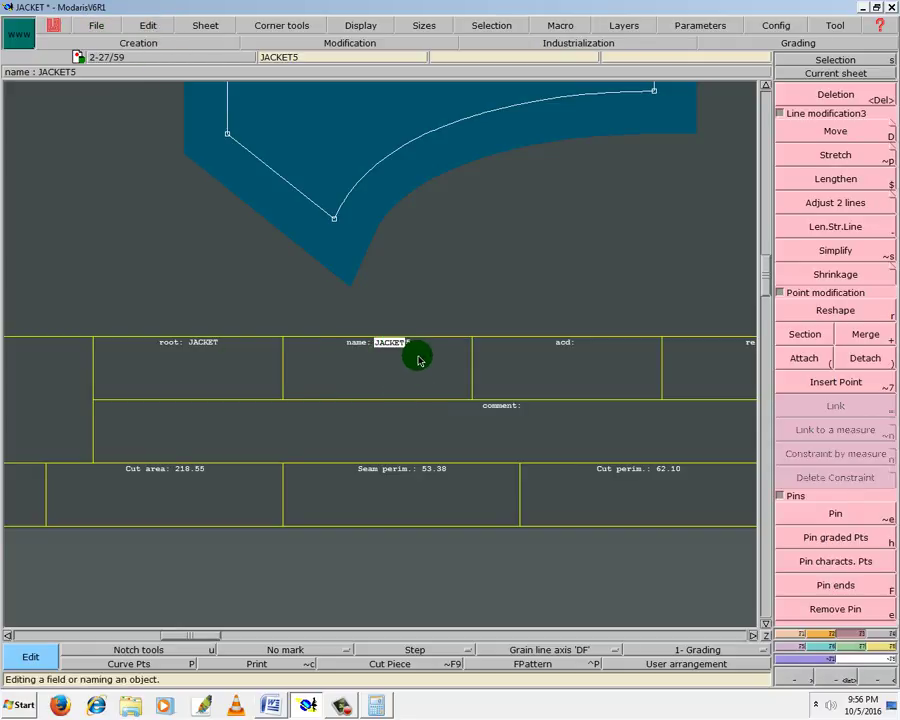
text(PO)
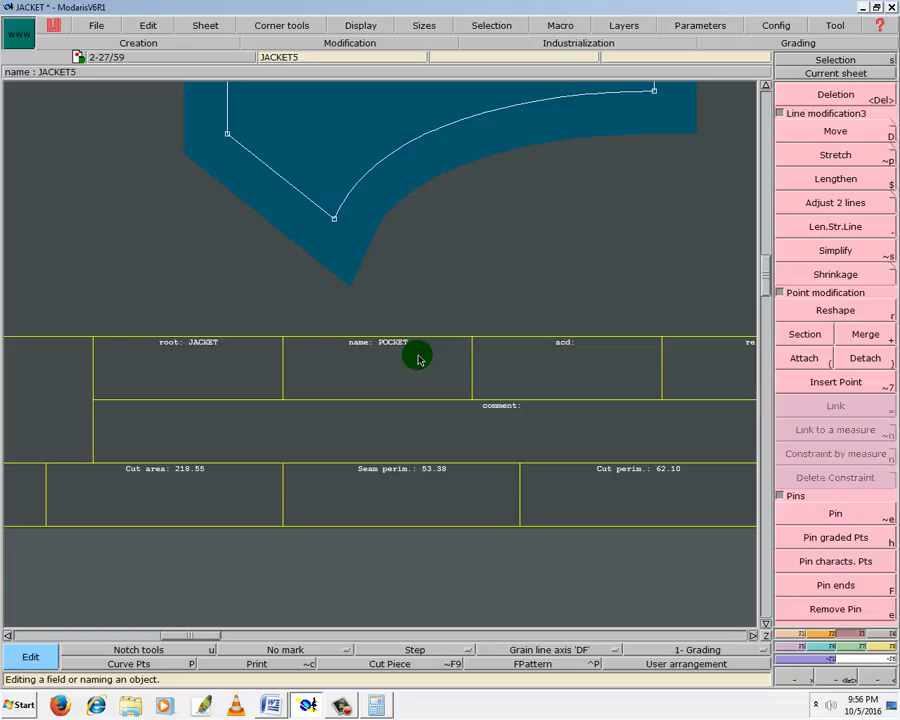
key(Return)
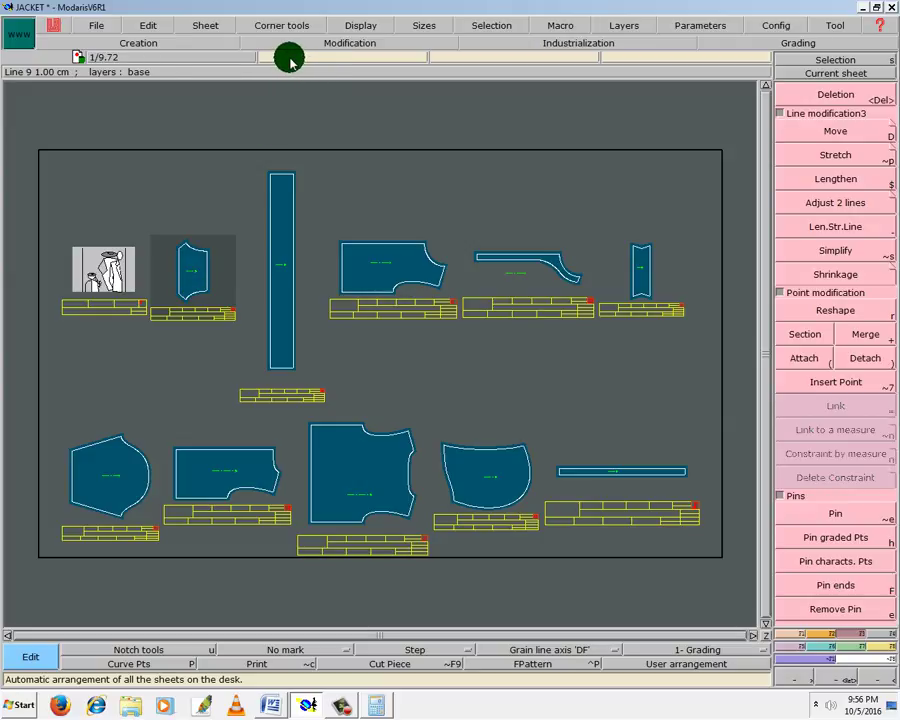
Enter 1X1 in the POCKET piece's comment field and return to the arranged desk.
click(194, 283)
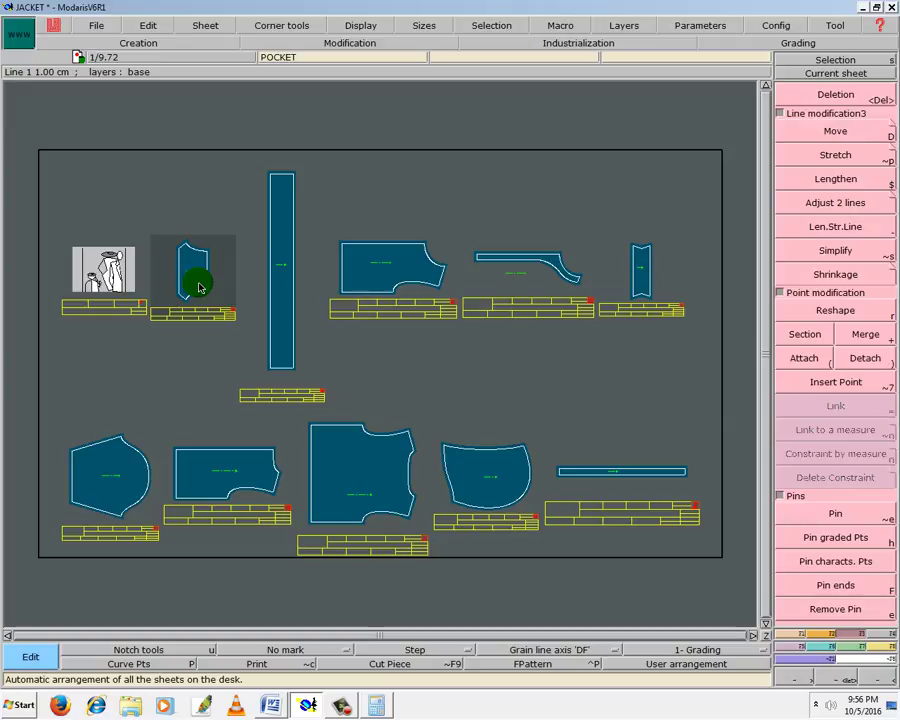
key(z)
click(171, 287)
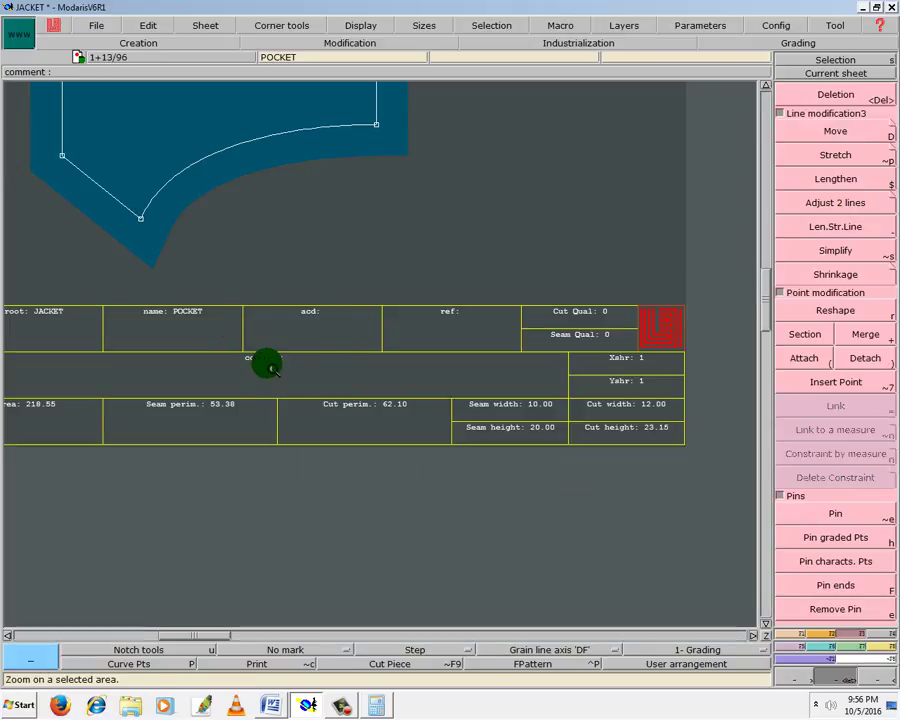
click(270, 366)
text(1X1)
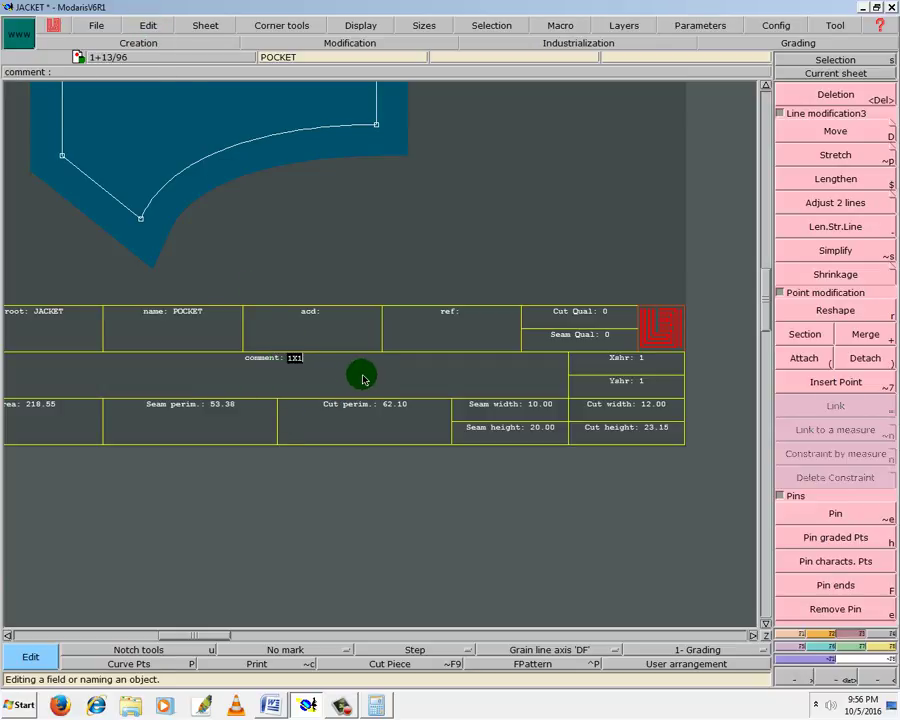
key(Return)
key(F2)
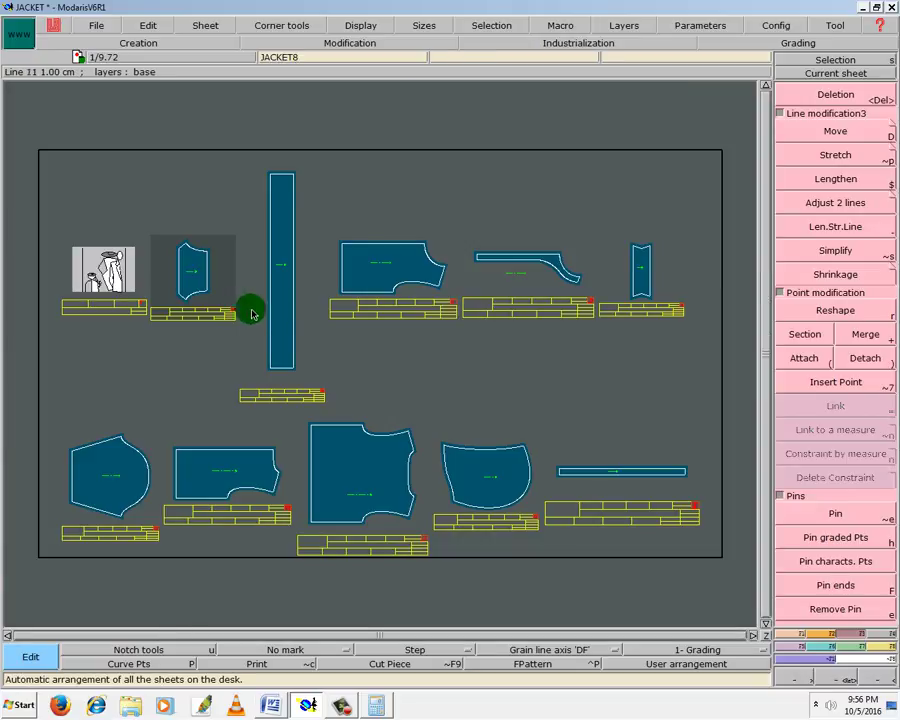
Zoom in on the tall JACKET8 strip piece and its information table.
key(F1)
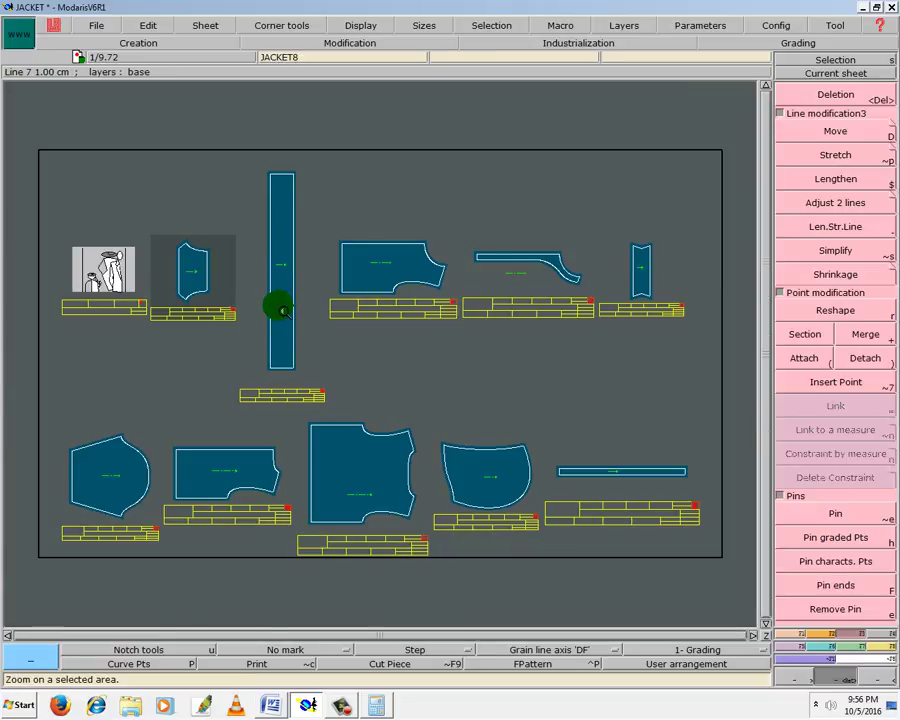
click(282, 311)
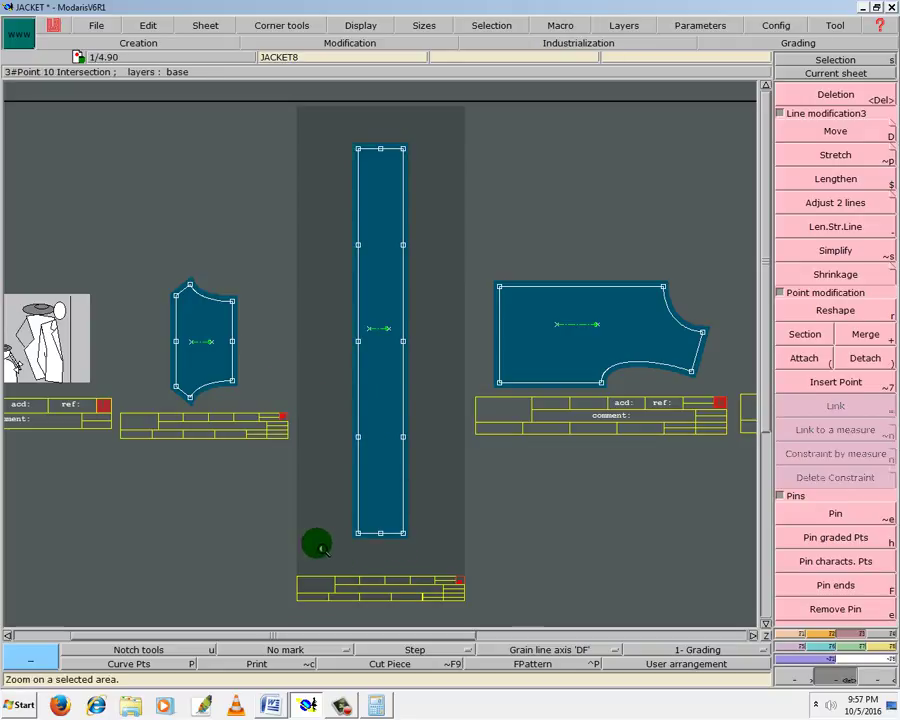
drag(314, 540, 440, 590)
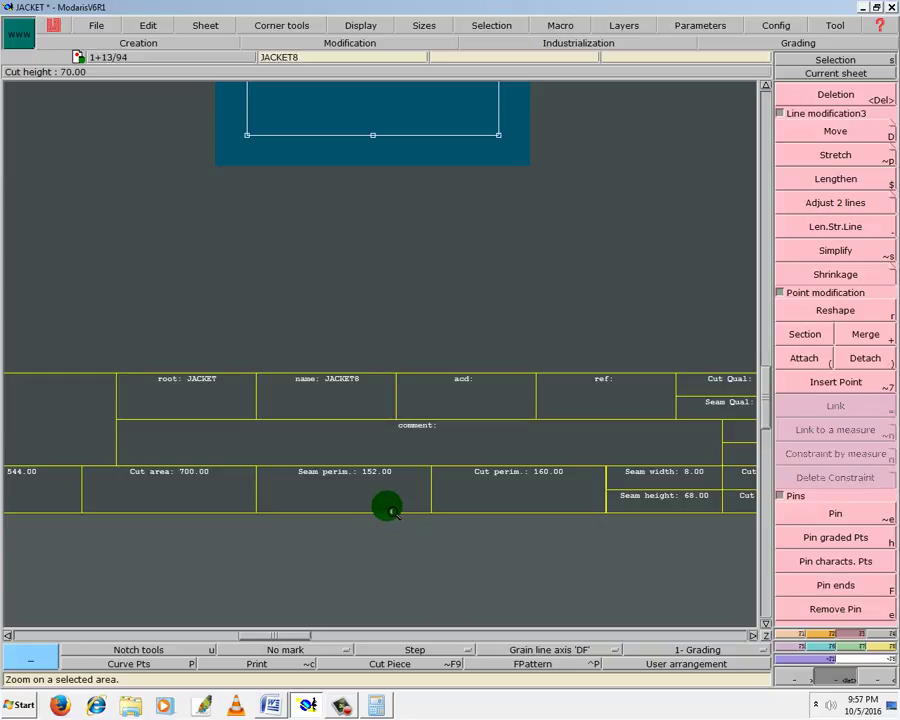
key(F10)
key(F11)
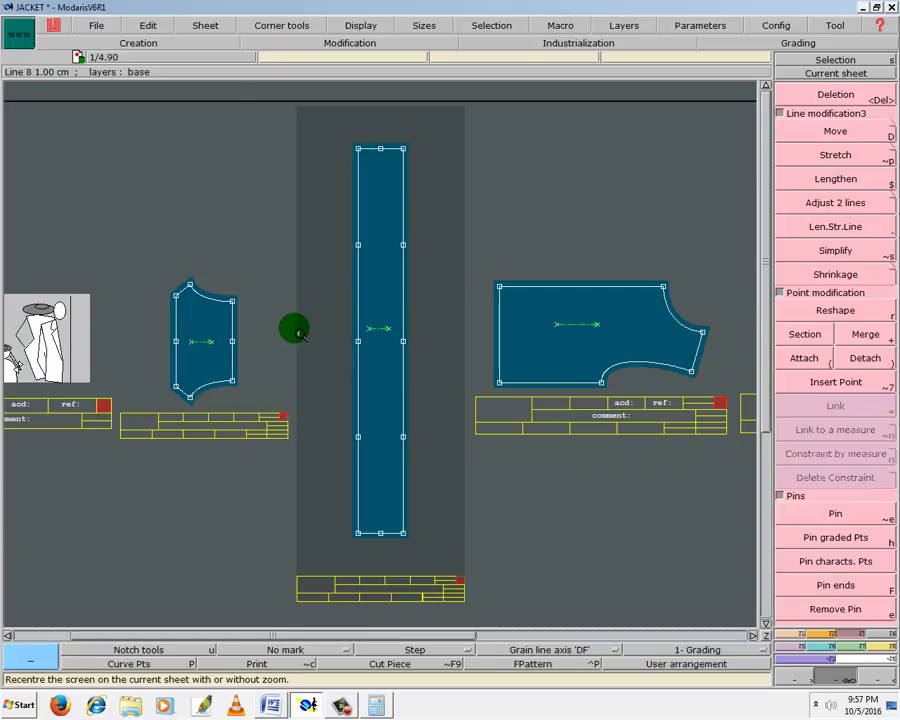
Place a name label inside the JACKET8 strip and clear its old name.
click(147, 25)
click(152, 48)
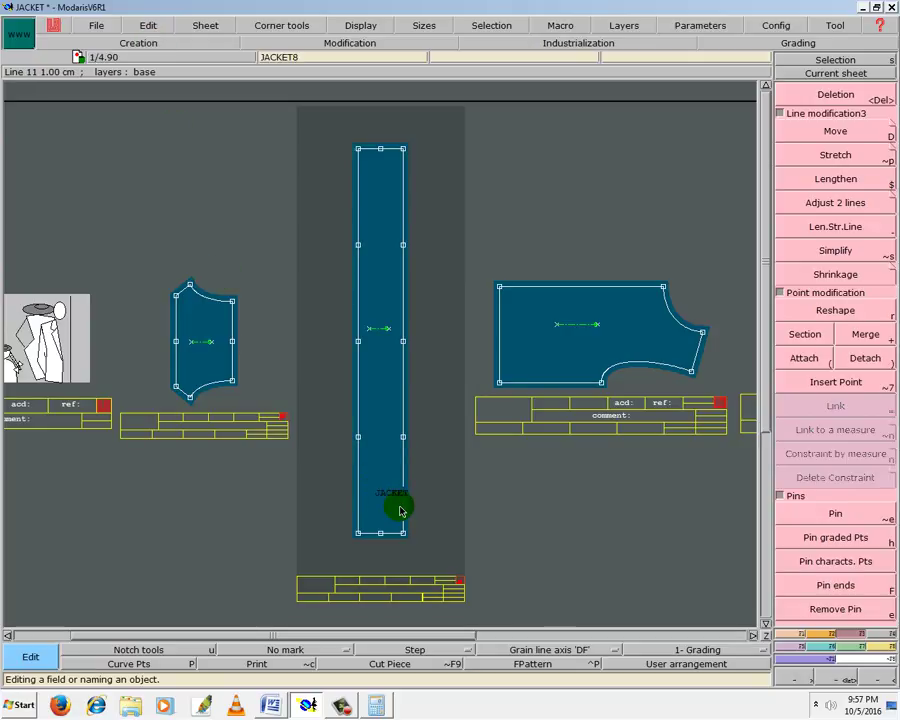
click(395, 495)
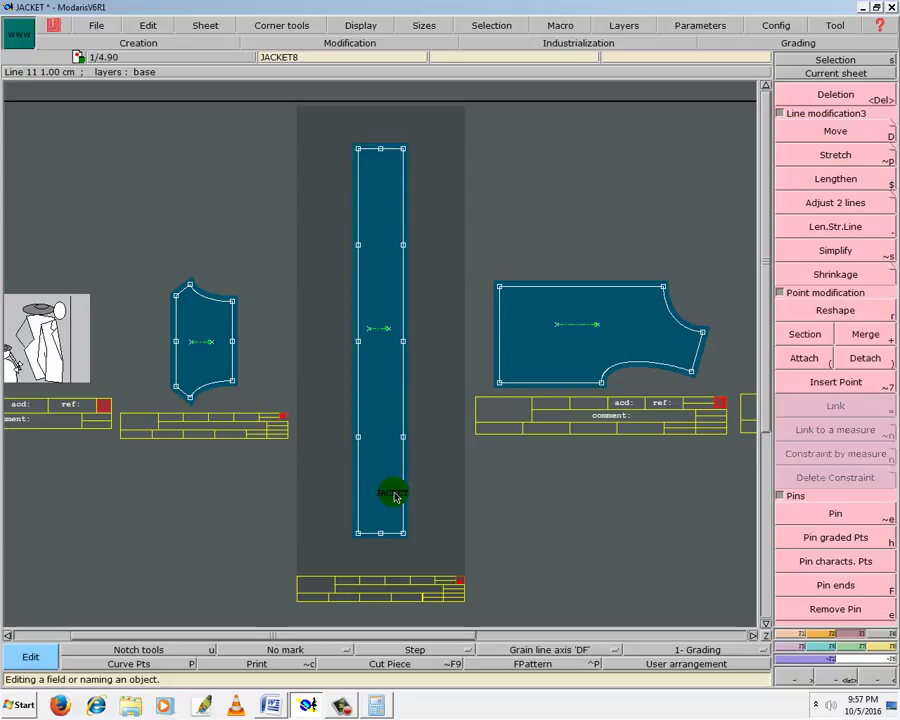
click(395, 495)
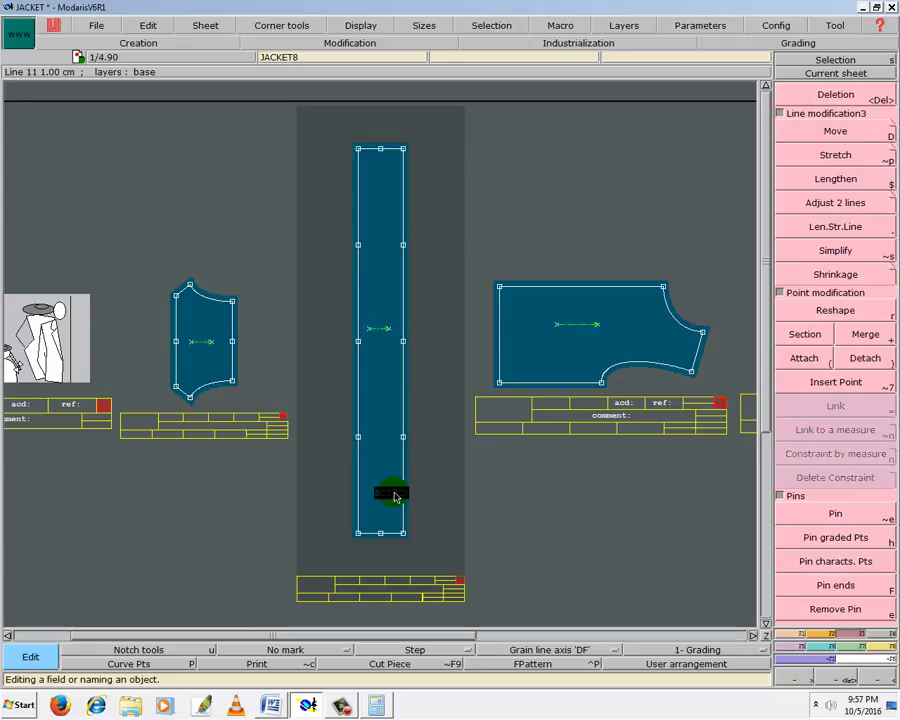
key(BackSpace)
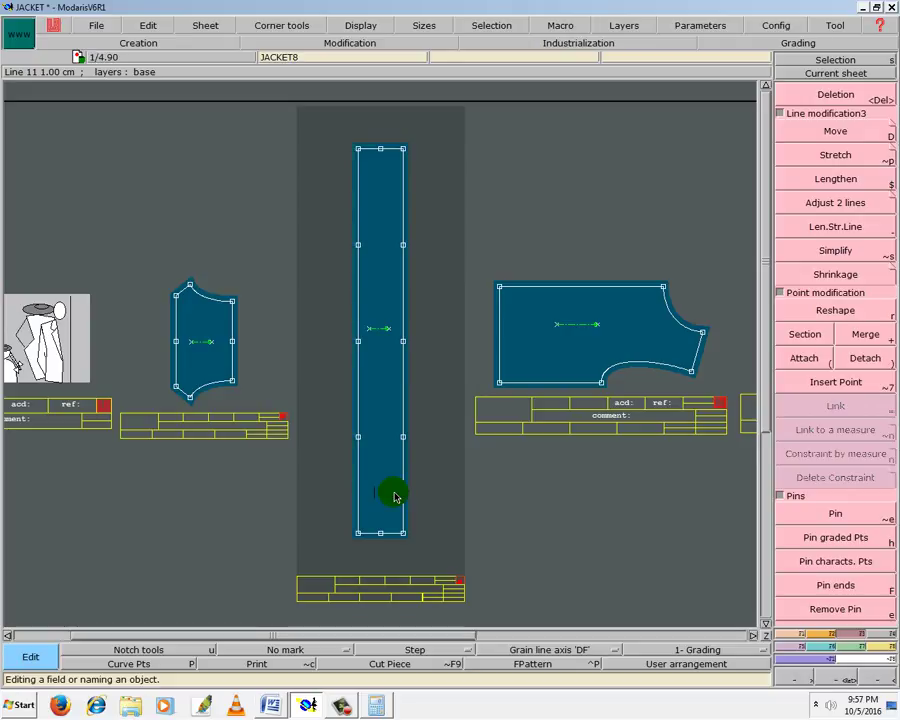
Name the strip BOTTOM and the following piece FRONT.
text(BOTTOM)
key(Return)
text(FRONT)
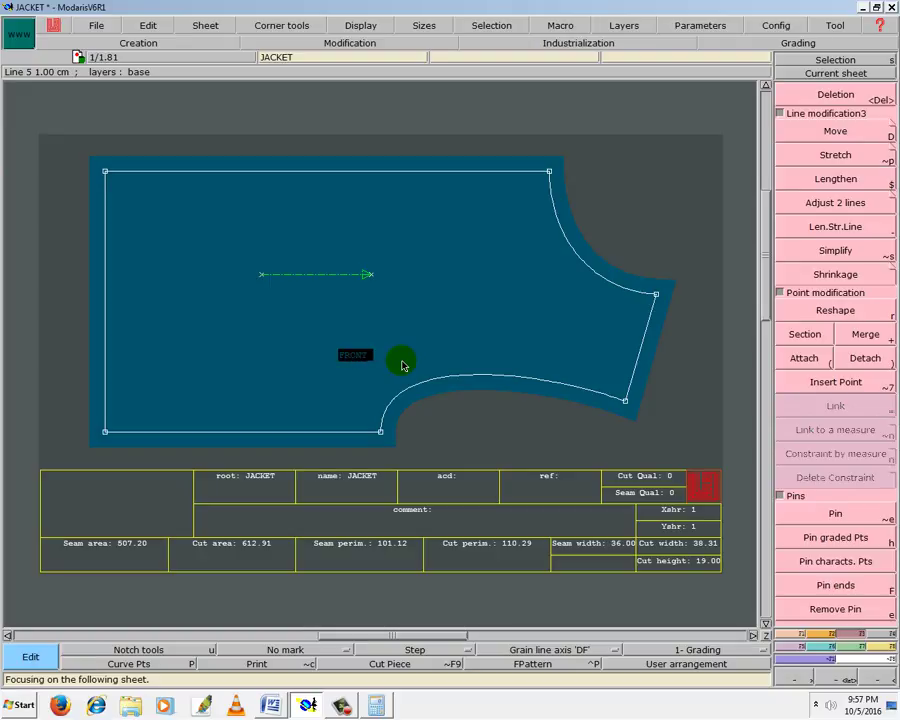
key(Return)
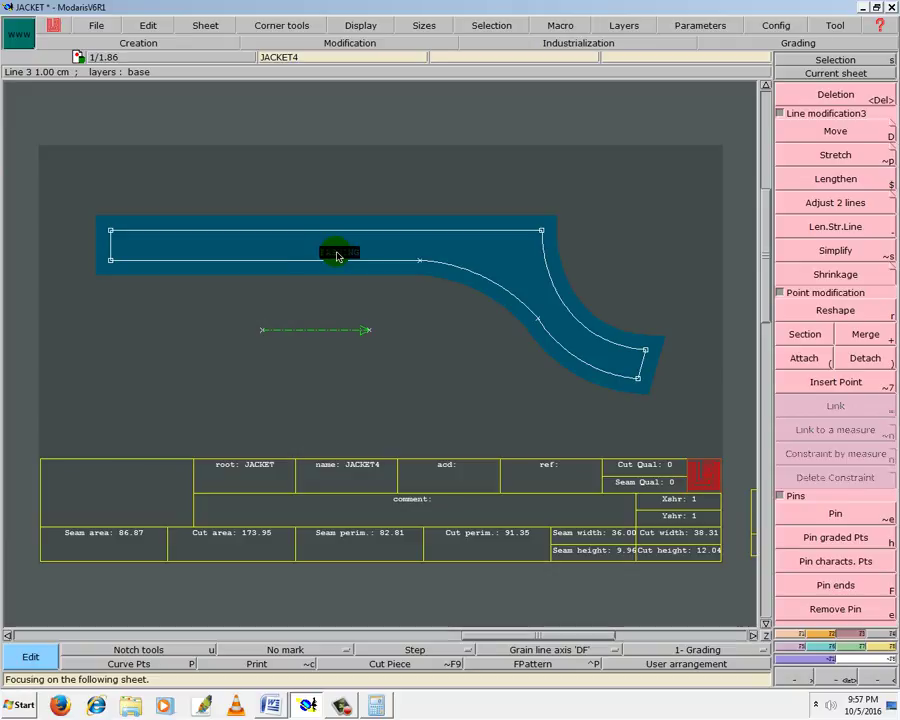
text(FASHING)
Rename the next three pieces FASHING, CUFF and SLEEVE, paging through the sheets.
key(Return)
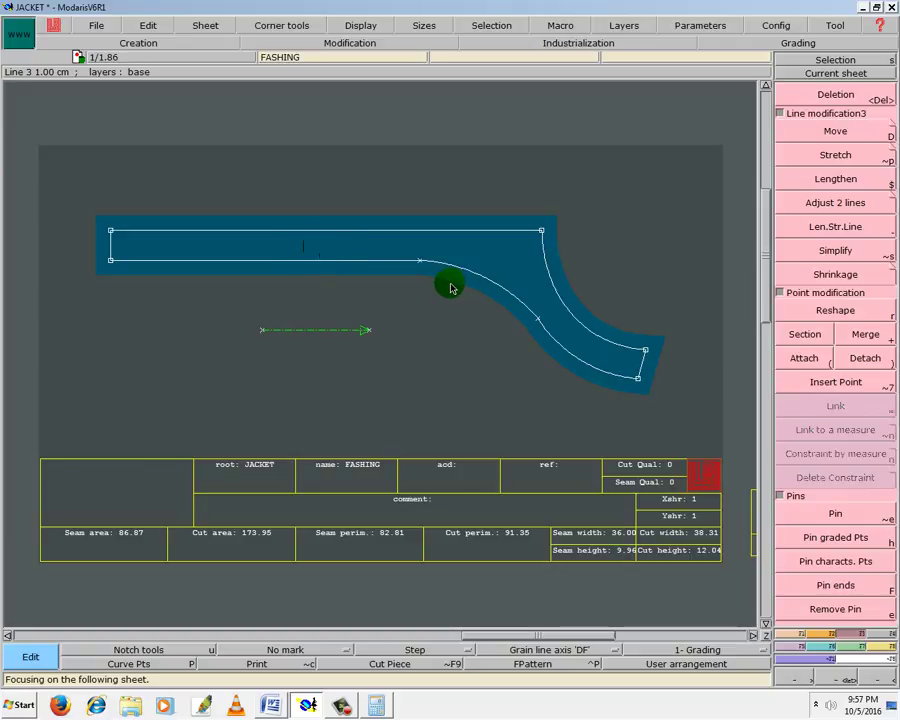
key(Page_Down)
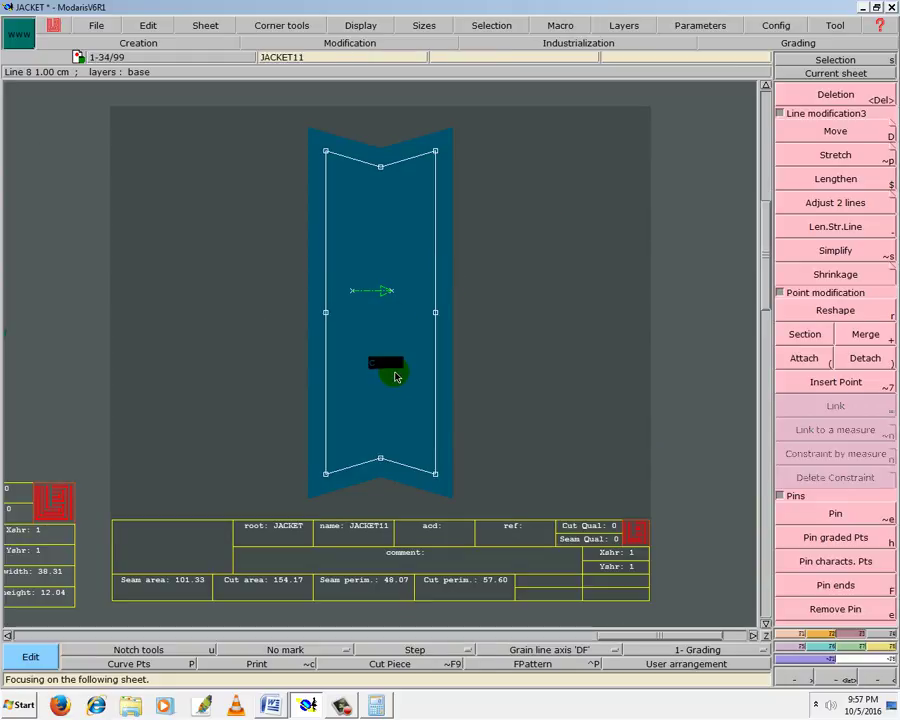
key(Return)
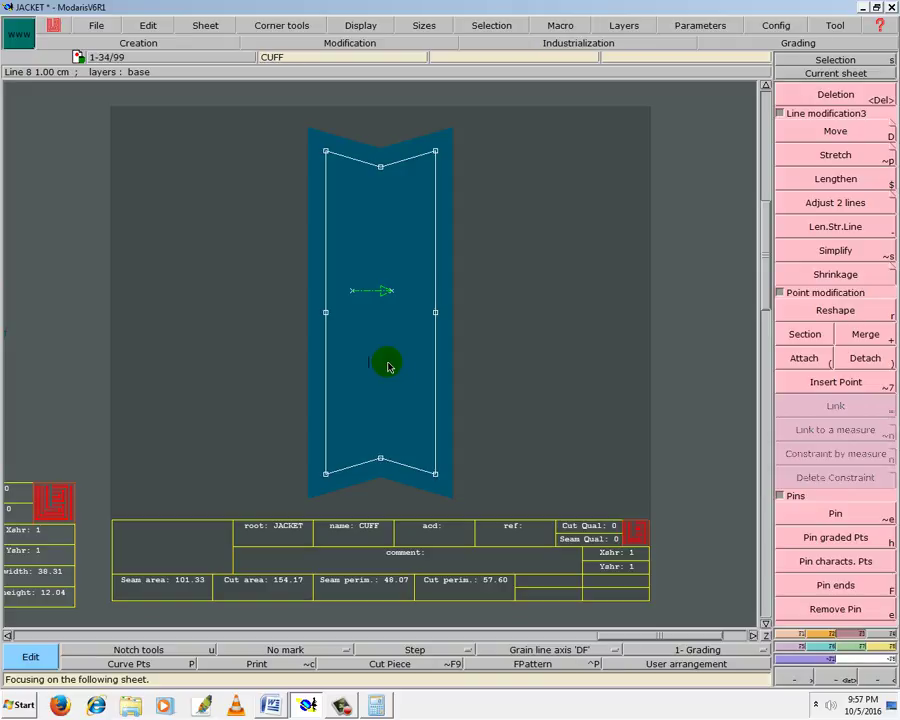
key(Page_Down)
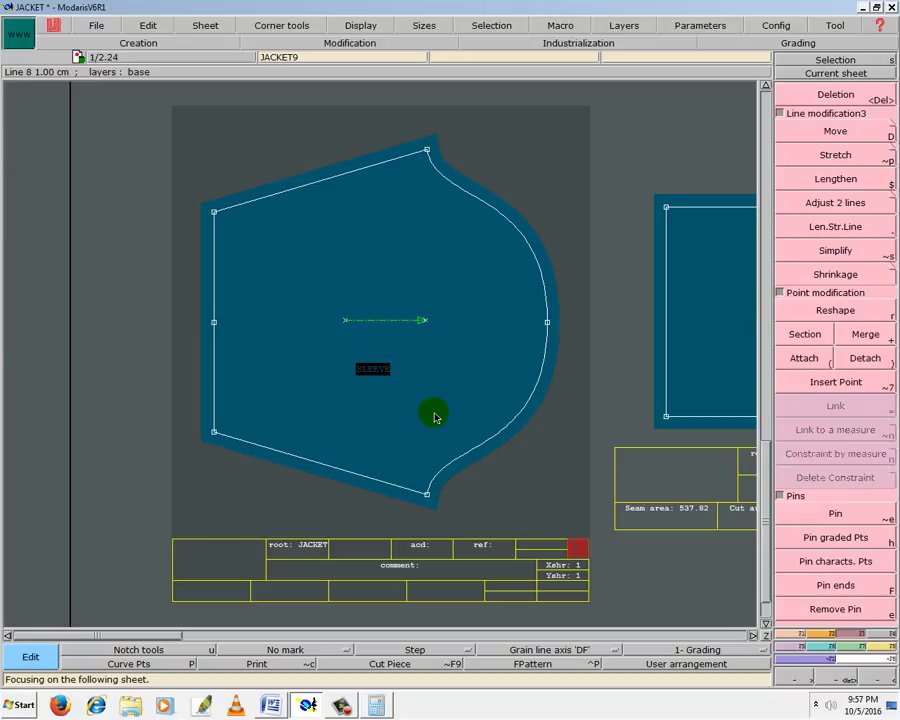
key(Return)
key(Page_Down)
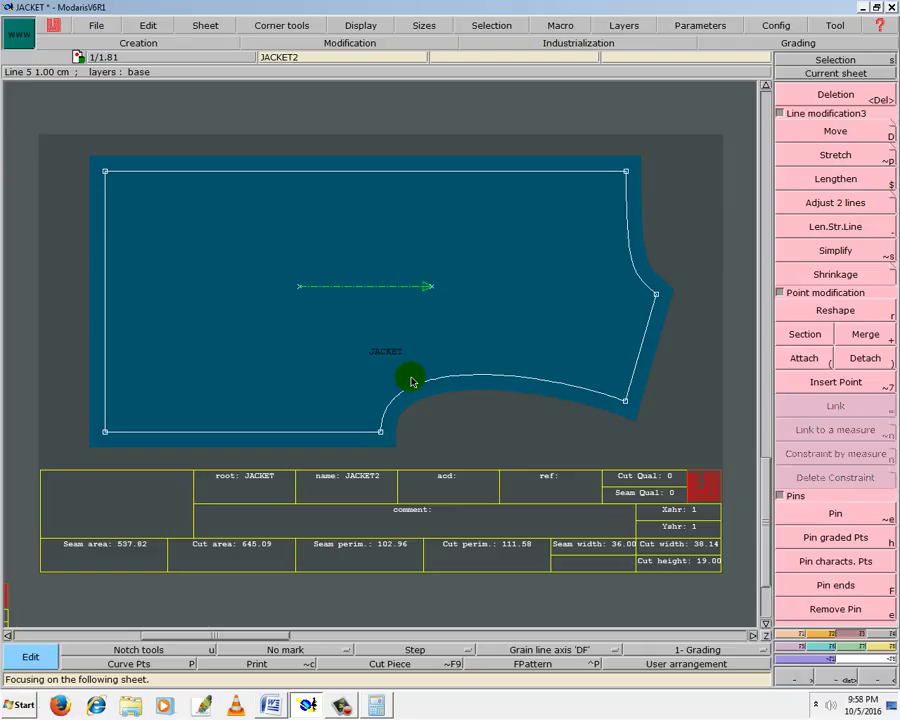
Rename the next pieces, setting the JACKET3 piece to BACK.
text(BA)
key(Return)
key(Page_Down)
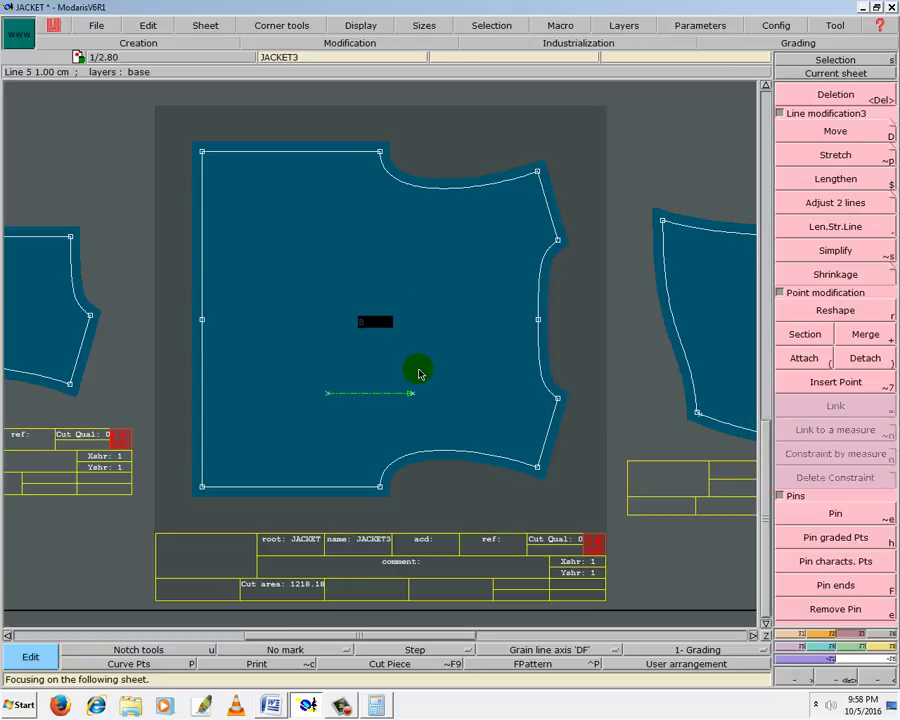
text(BACK)
key(Return)
key(Page_Down)
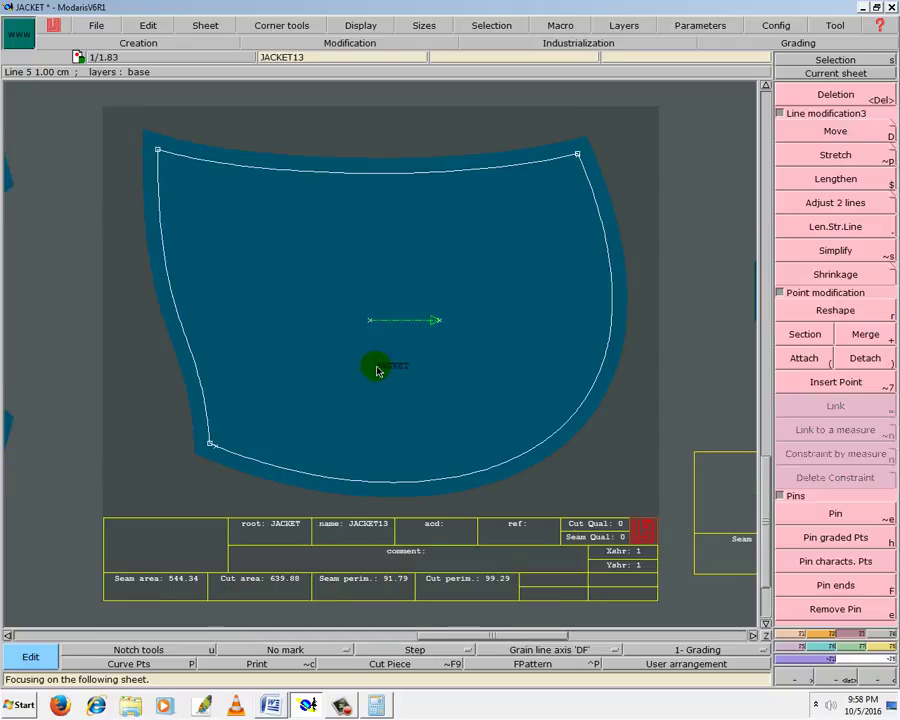
Rename JACKET13 to HOOD and the JACKET14 strip to MID HOOD.
key(F2)
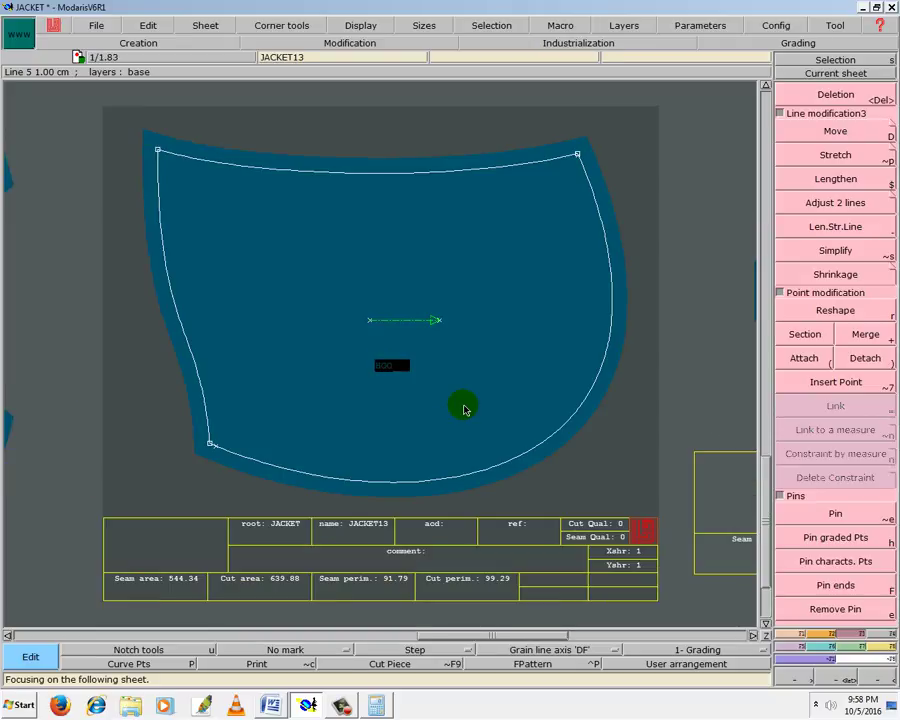
key(Return)
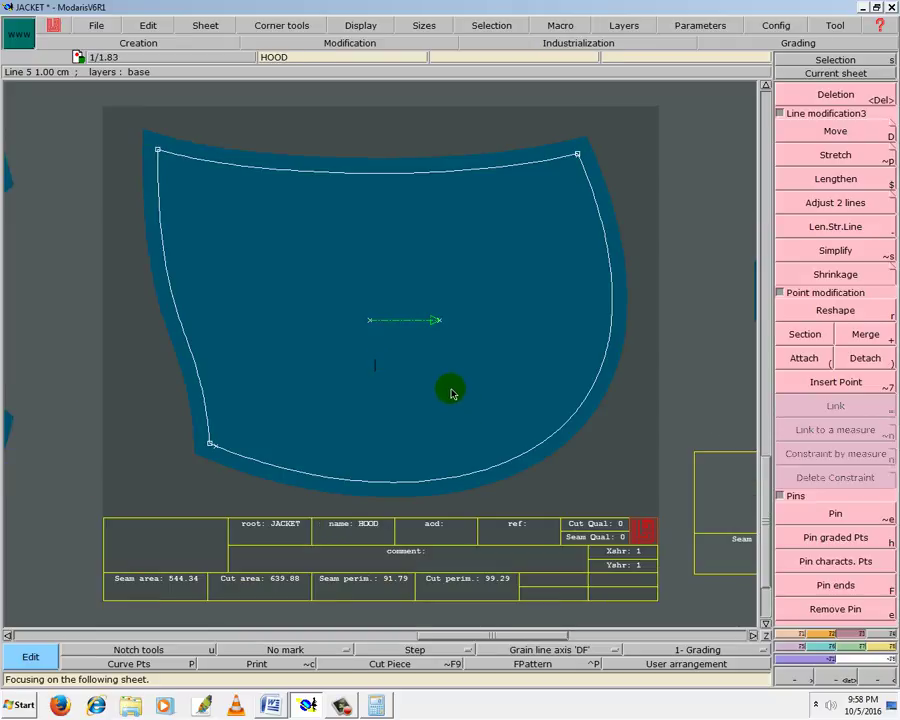
key(Page_Down)
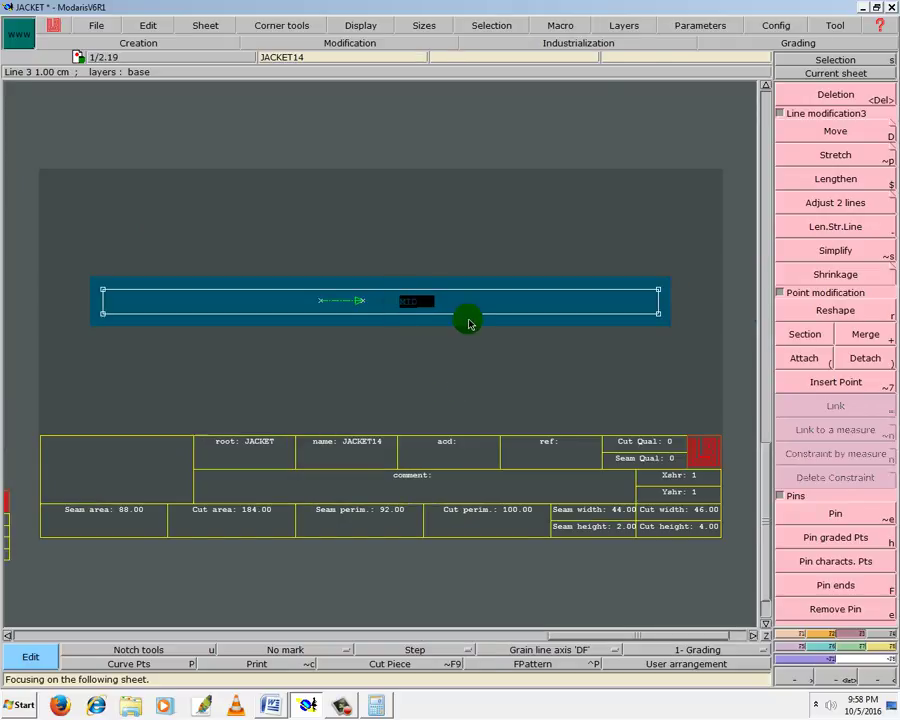
text( HOOD)
key(Return)
key(Page_Down)
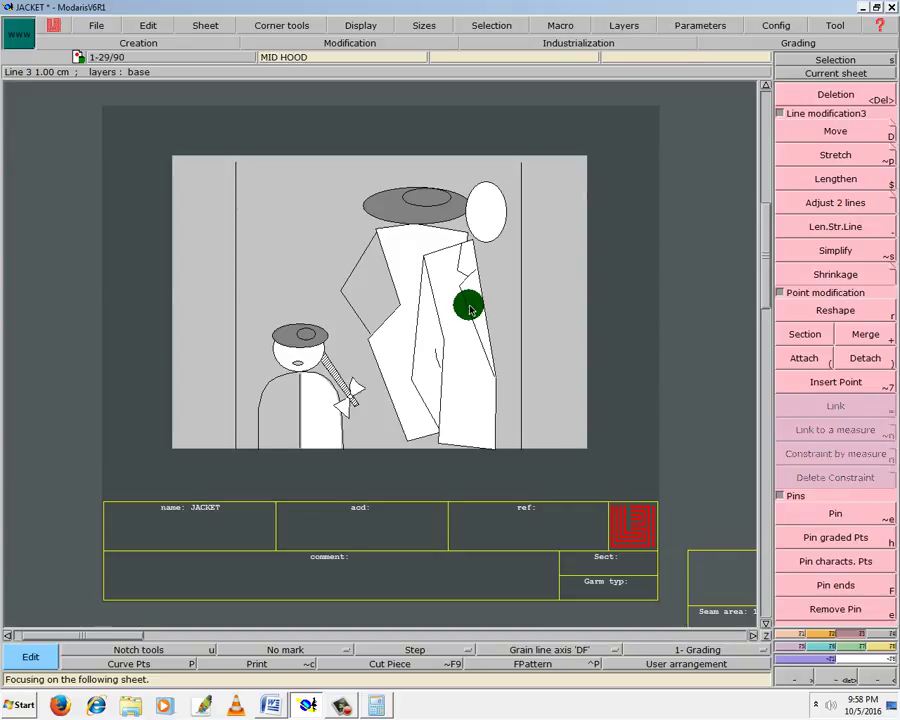
Auto-arrange all the renamed jacket pieces side by side on the desk.
key(F2)
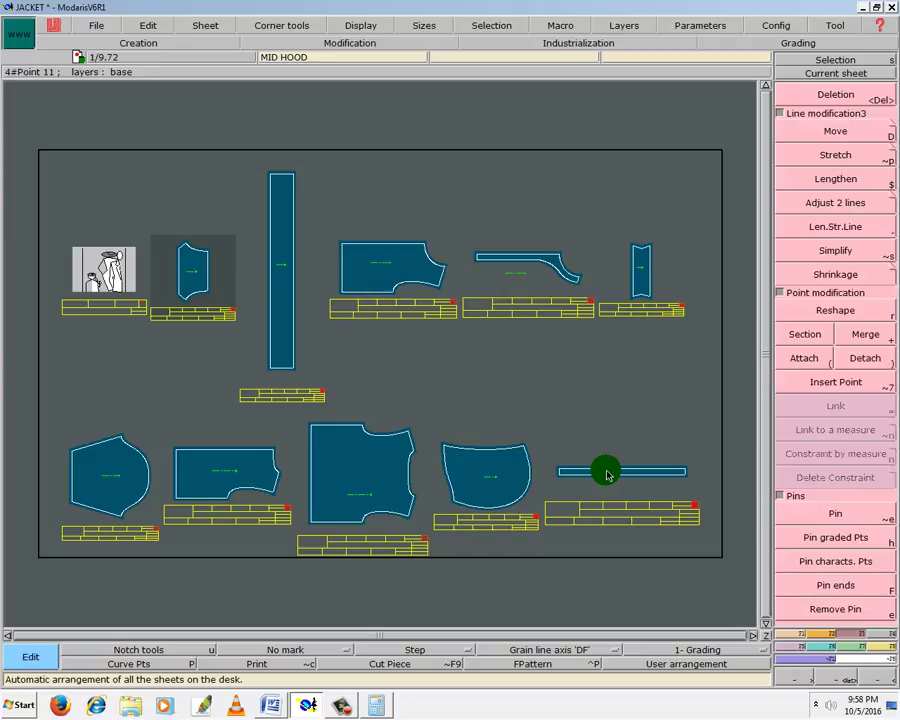
key(z)
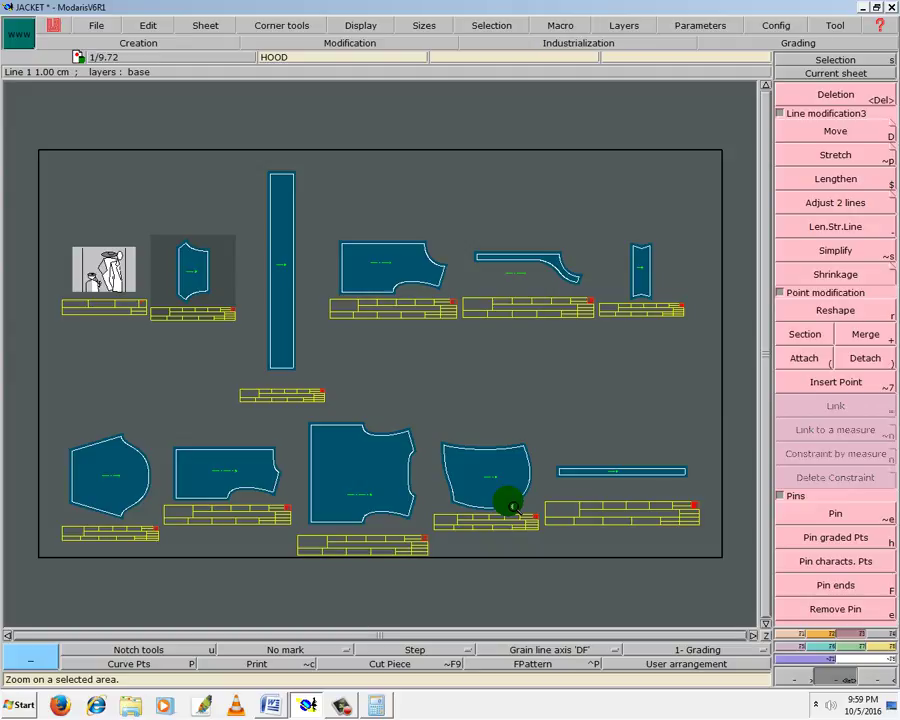
key(Home)
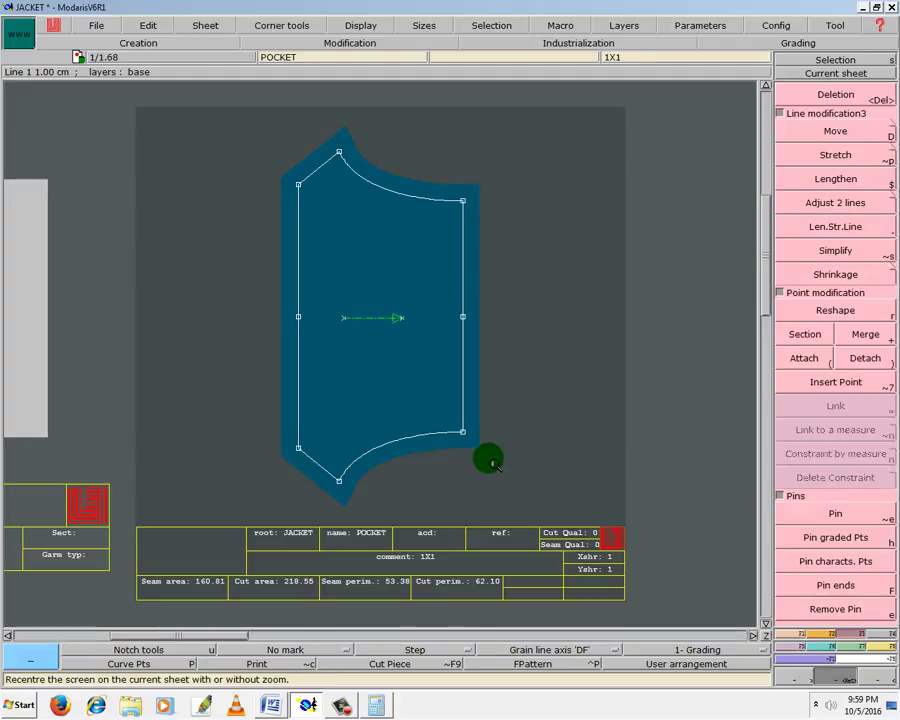
key(End)
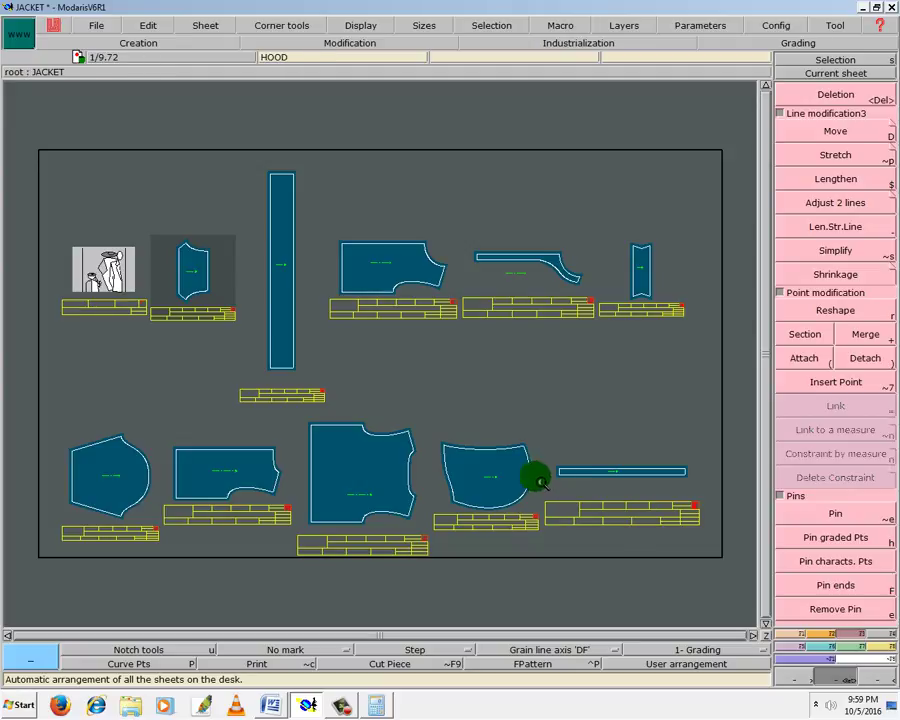
key(Home)
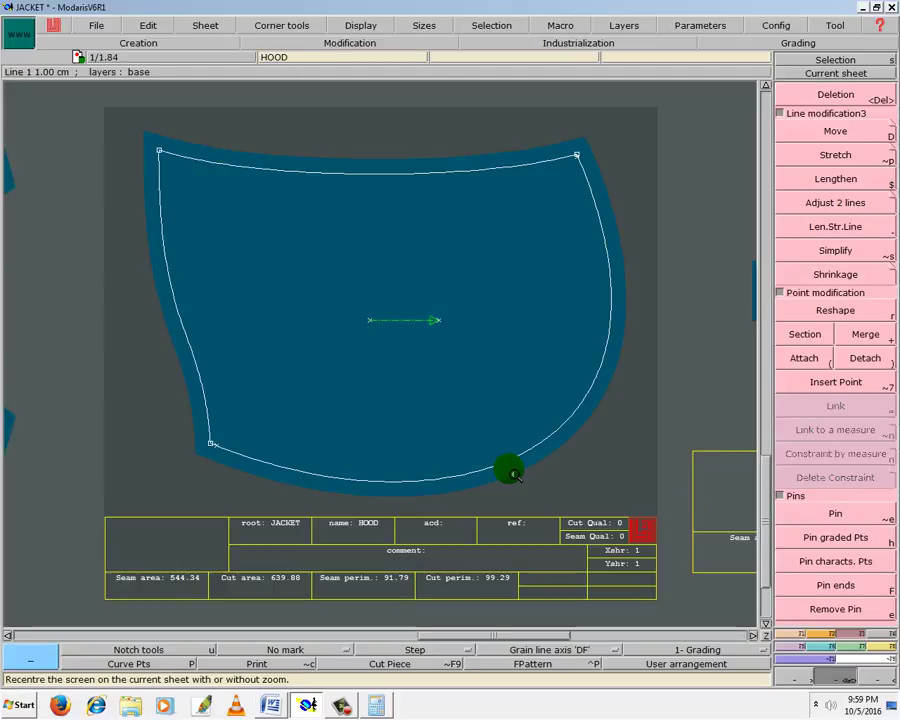
middle_drag(518, 137, 577, 177)
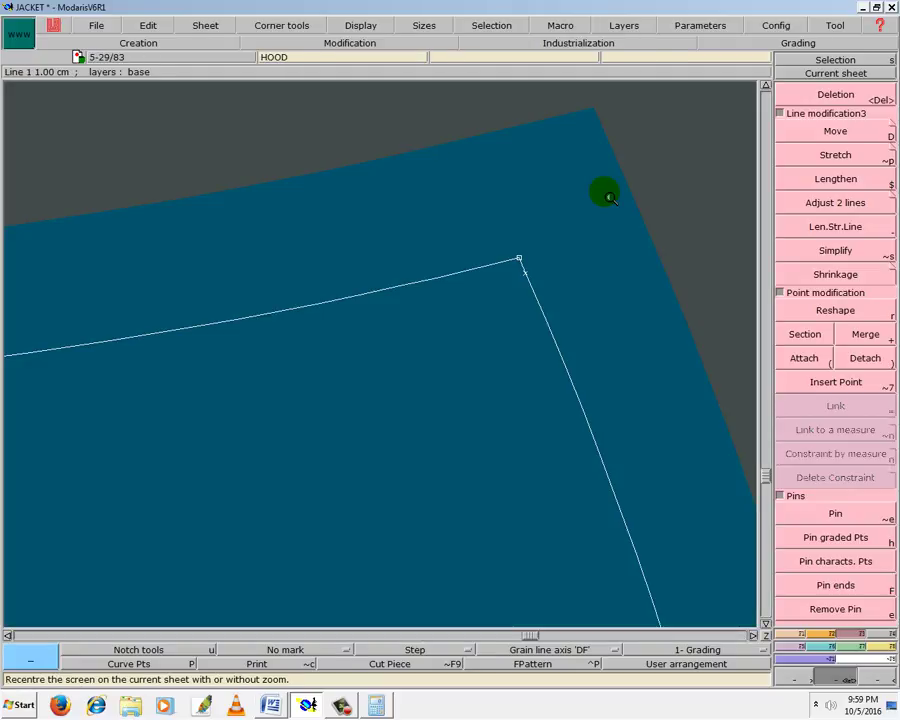
key(Delete)
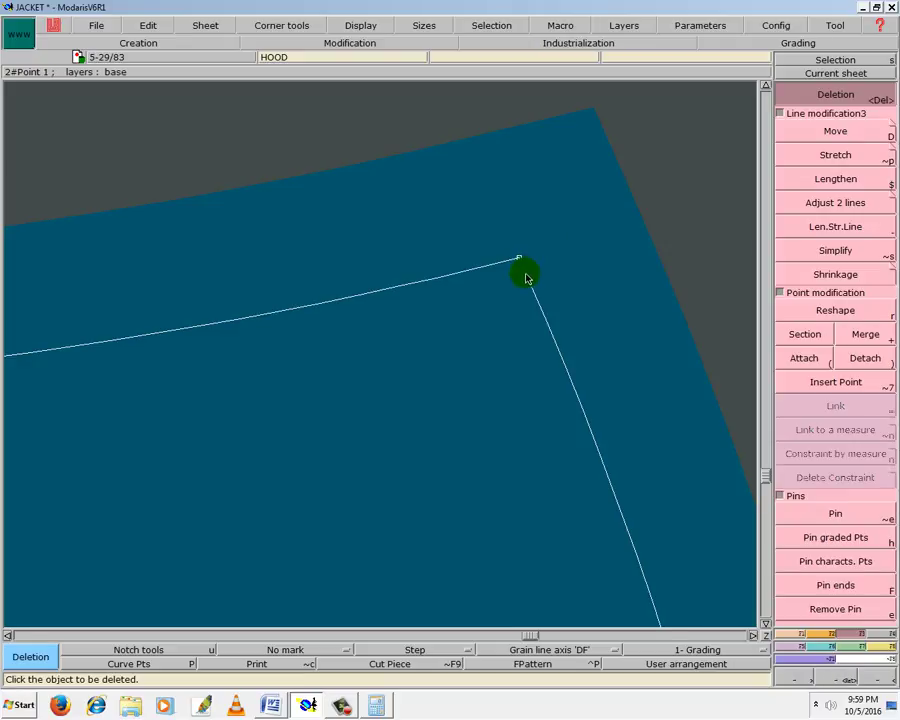
key(F8)
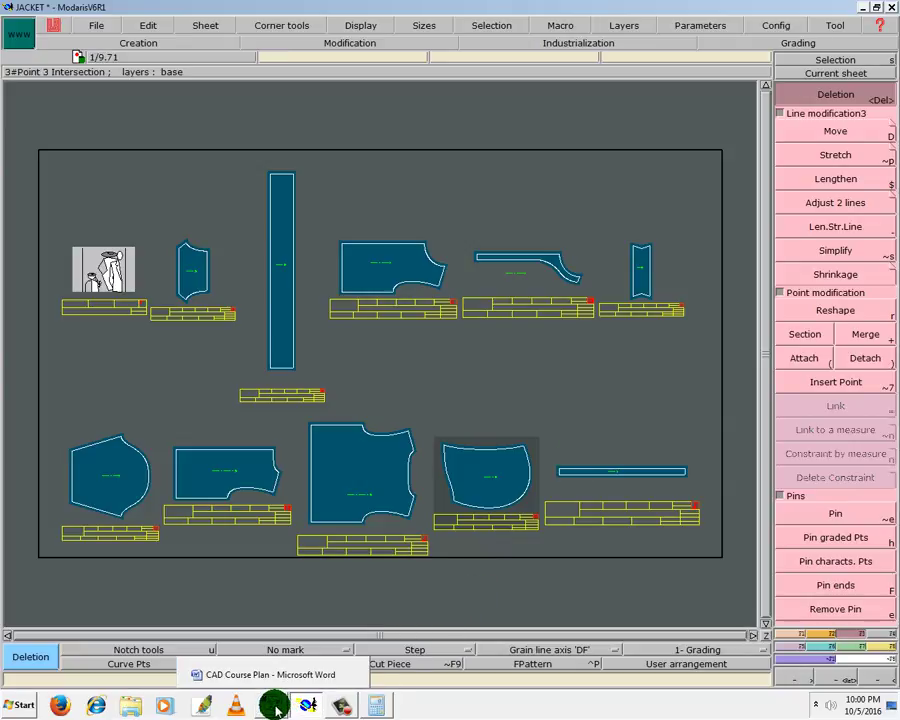
Bring up the CAD Course Plan in Word, scrolled to the top of page one.
click(272, 705)
scroll(482, 408, up, 7)
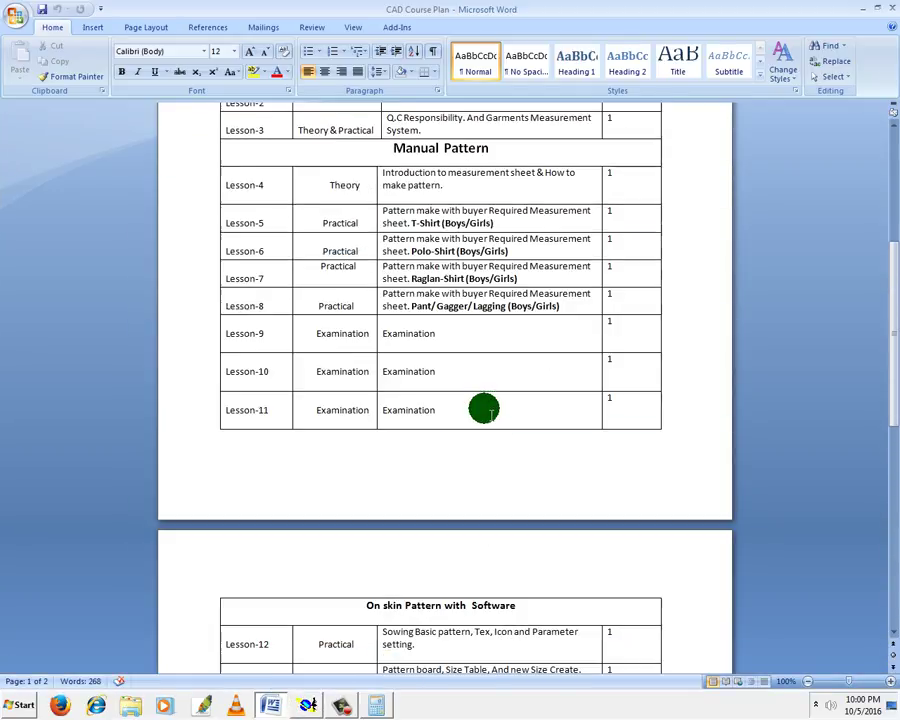
scroll(482, 406, up, 7)
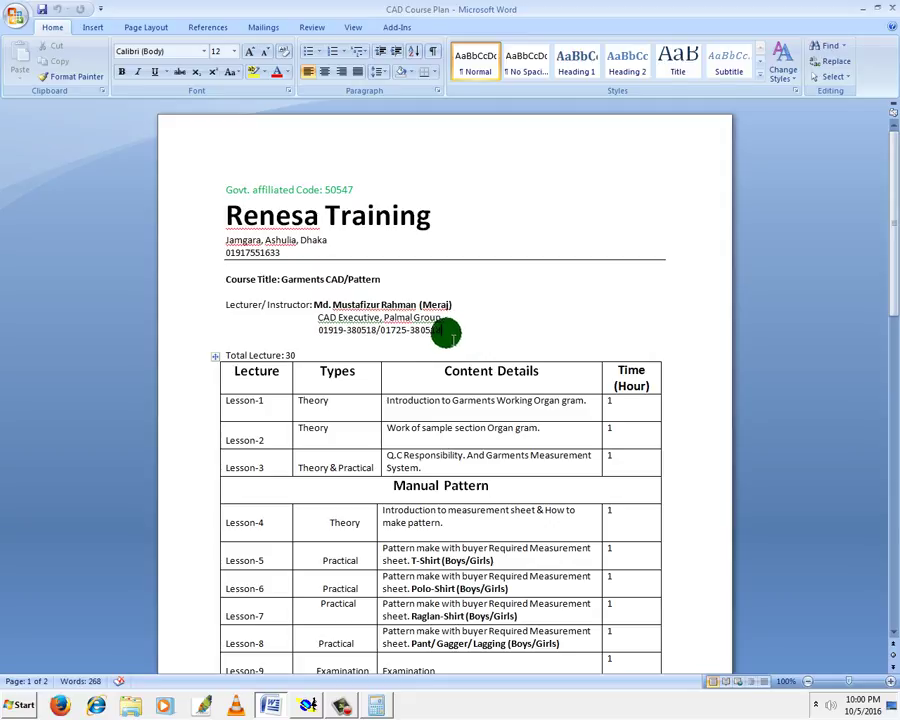
Highlight and deselect header lines, including the instructor's contact line and the institute's phone number.
drag(444, 331, 340, 341)
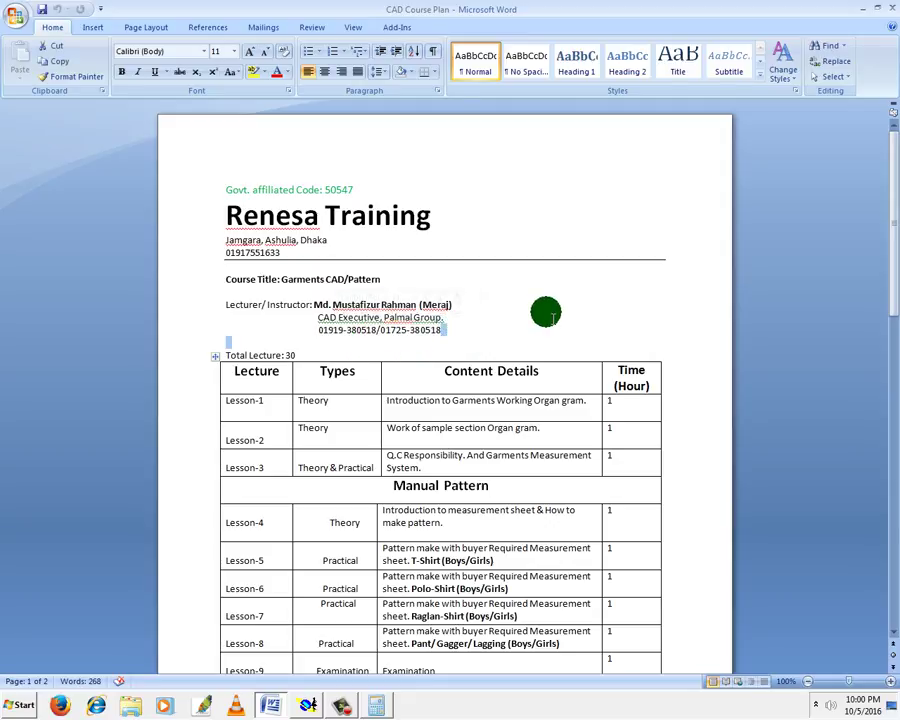
click(542, 312)
drag(229, 253, 282, 253)
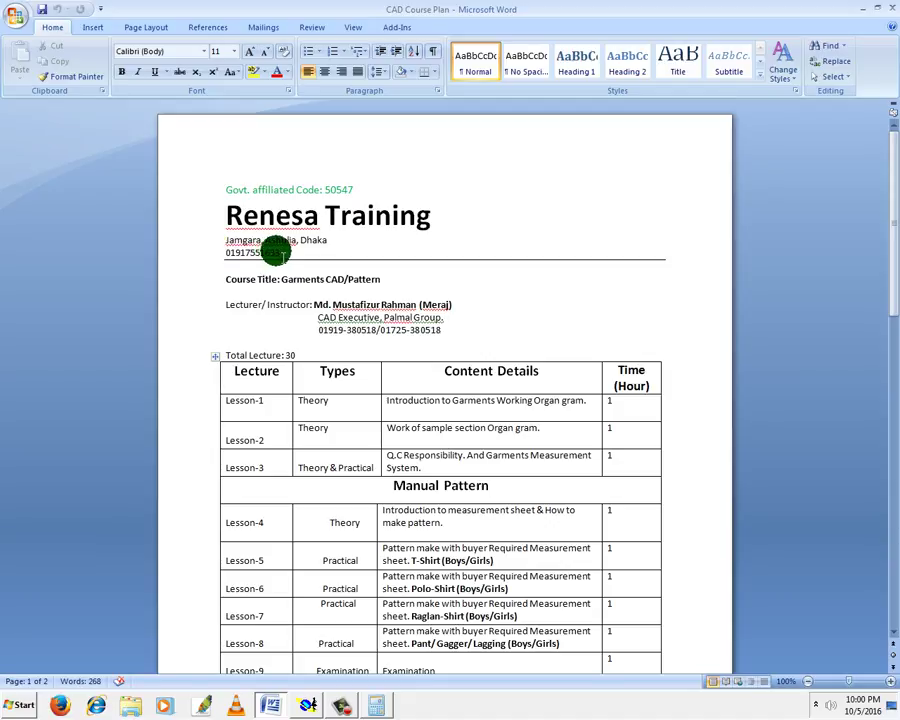
drag(220, 255, 614, 250)
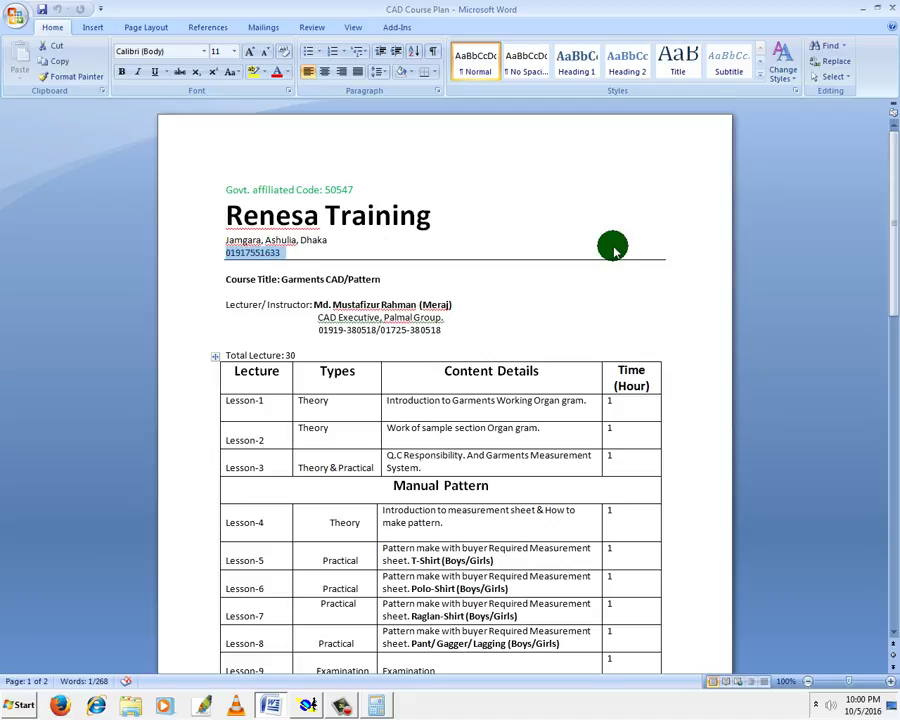
click(607, 265)
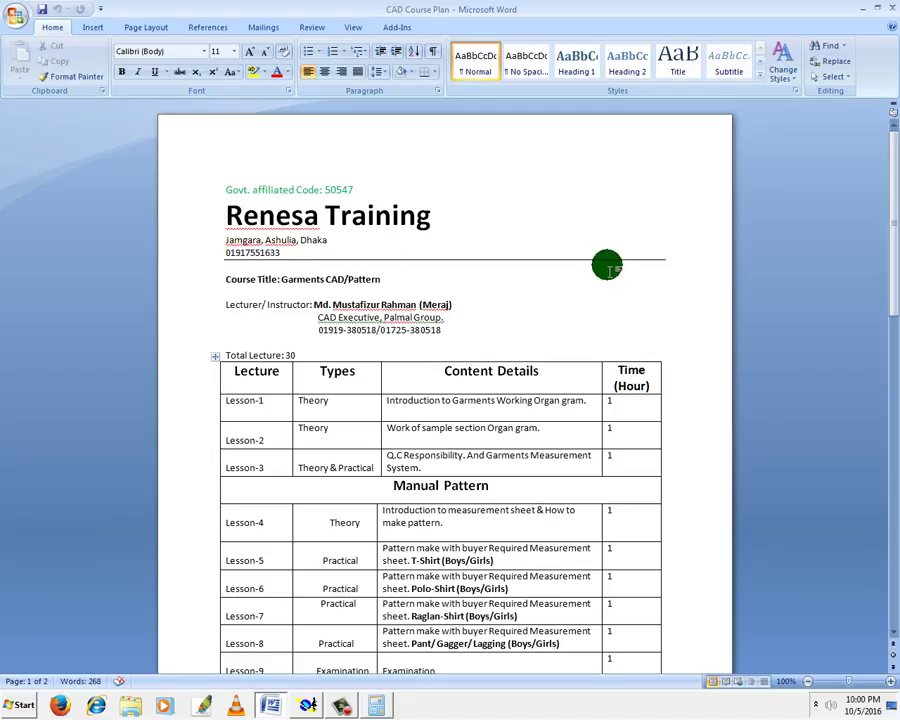
click(342, 705)
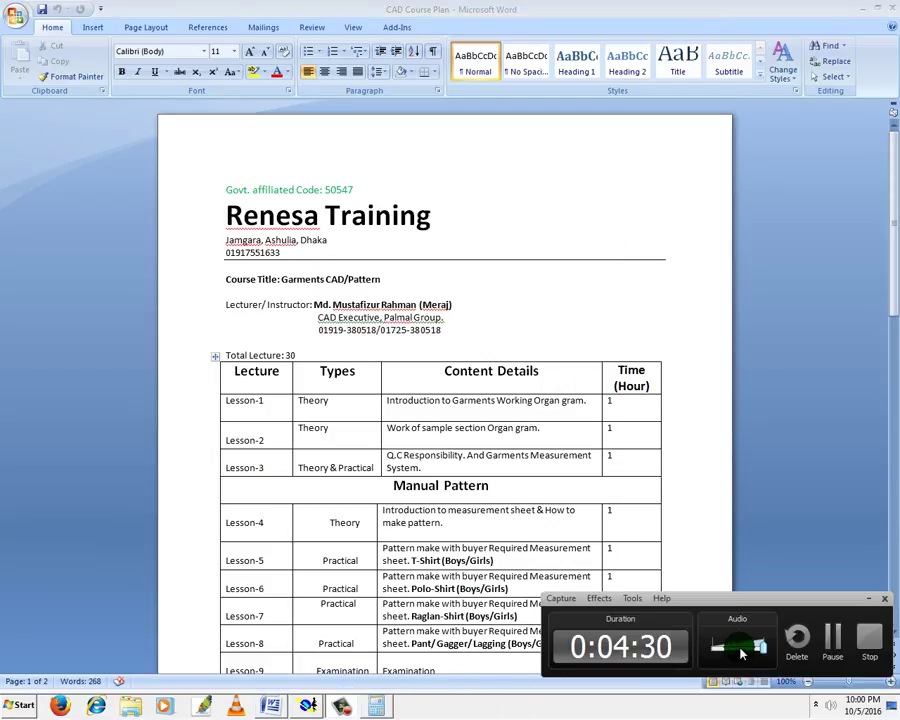